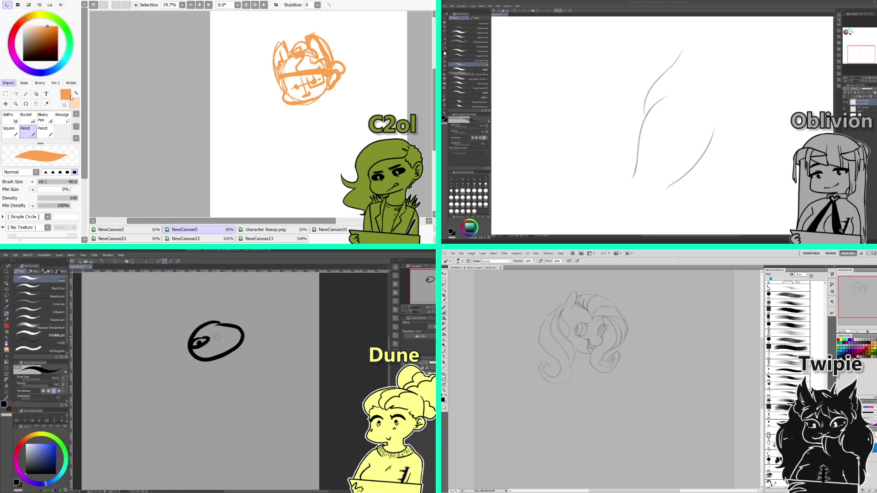
Step: Erase the face contour of the head sketch and clear the remaining head lines from the white canvas
key("e")
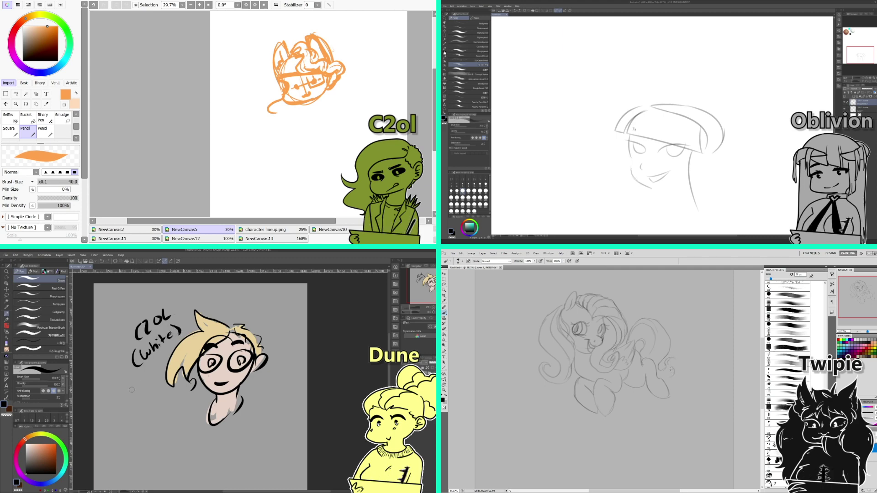
key("ctrl+z")
key("e")
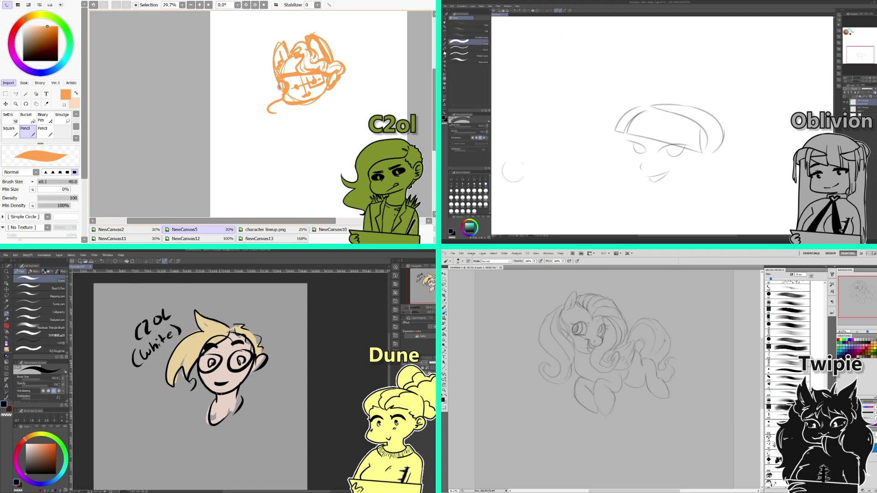
key("p")
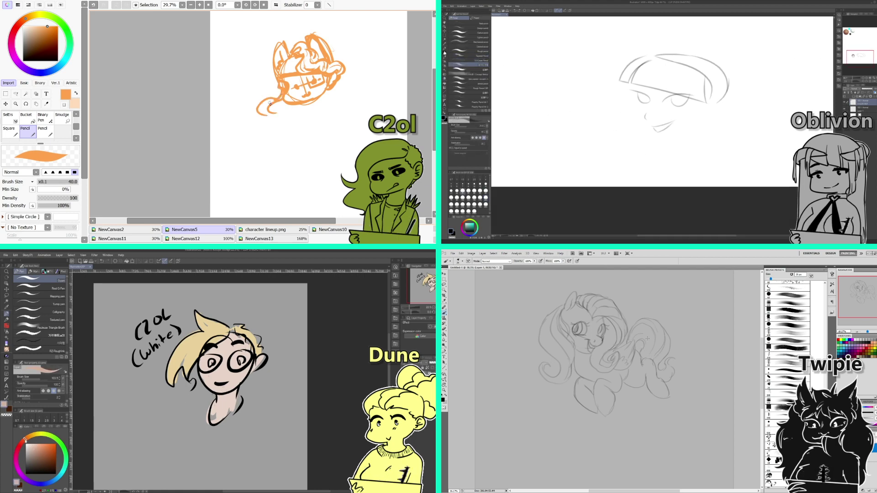
key("b")
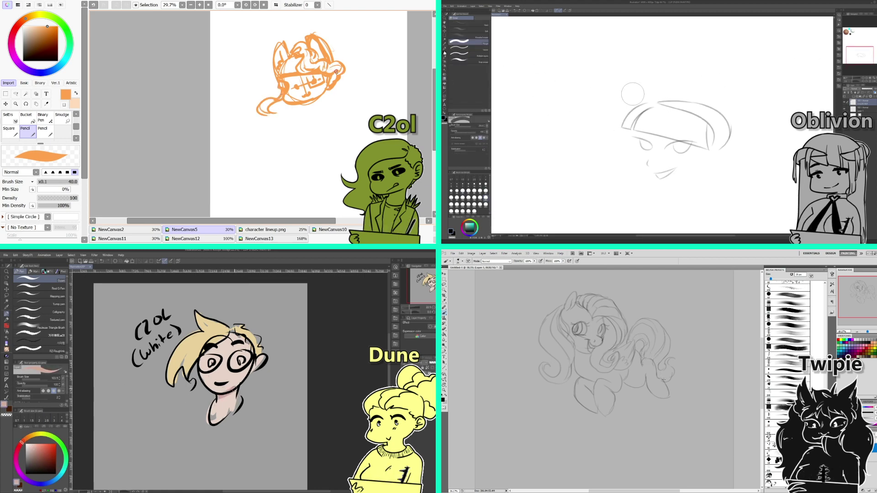
mouse_move(643, 171)
left_mouse_down()
mouse_move(718, 131)
mouse_move(690, 123)
mouse_move(726, 104)
mouse_move(729, 145)
mouse_move(696, 102)
mouse_move(656, 108)
left_mouse_up()
key("p")
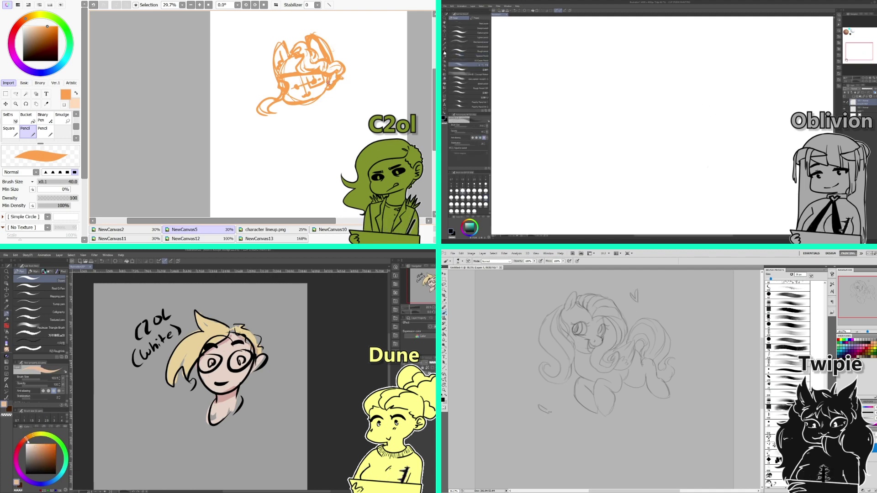
left_click_drag(615, 151, 695, 75)
key("ctrl+z")
mouse_move(658, 164)
left_mouse_down()
mouse_move(660, 142)
mouse_move(635, 113)
left_mouse_up()
key("ctrl+z")
key("ctrl+z")
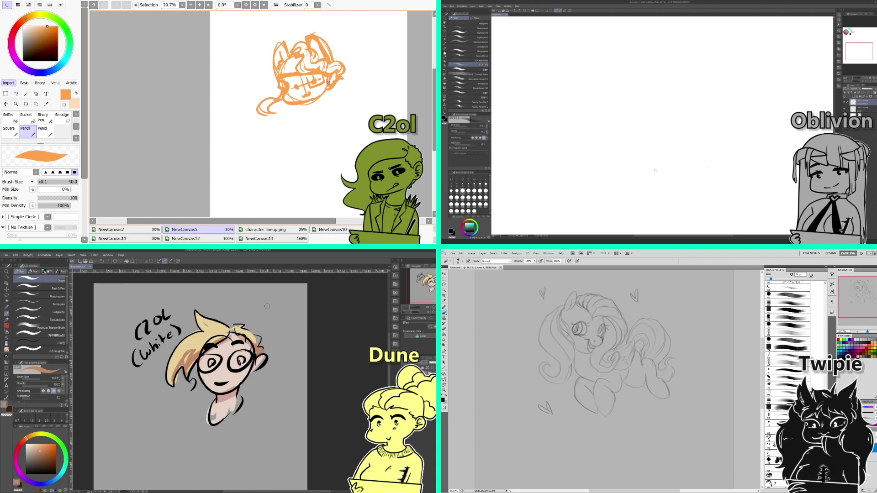
Step: Sketch a large rounded outline from two curved strokes, with a small circle at one end and an oval highlight near the upper curve
left_click_drag(647, 169, 722, 109)
left_click_drag(668, 206, 737, 176)
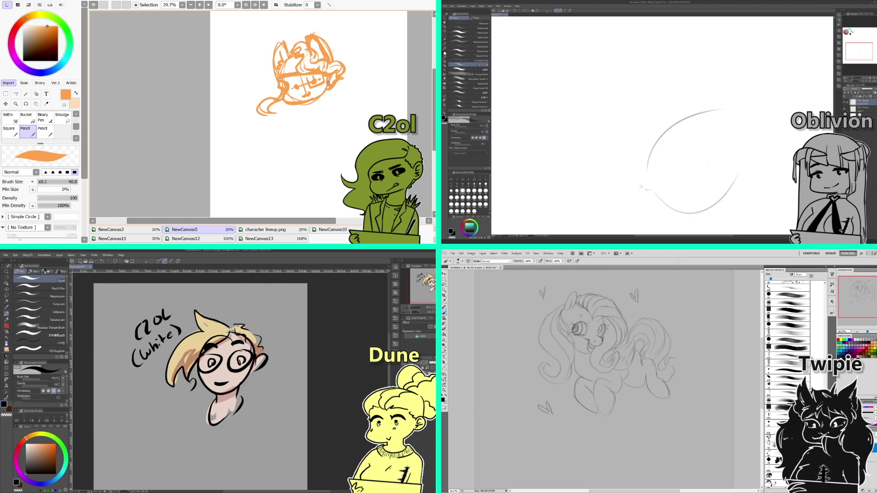
left_click_drag(644, 179, 651, 179)
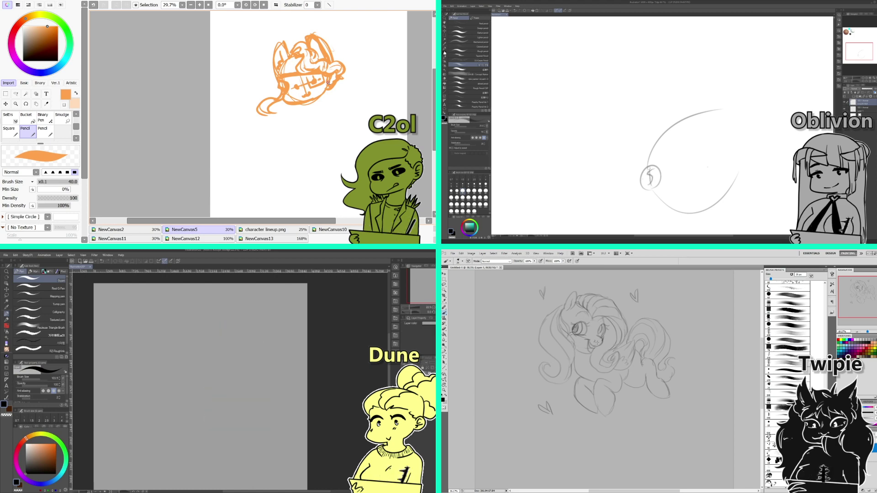
left_click_drag(708, 120, 694, 135)
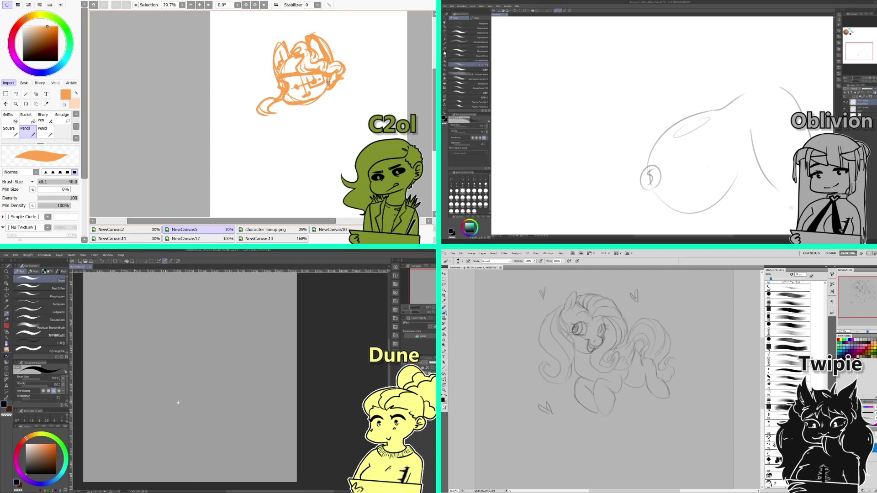
left_click_drag(178, 403, 220, 372)
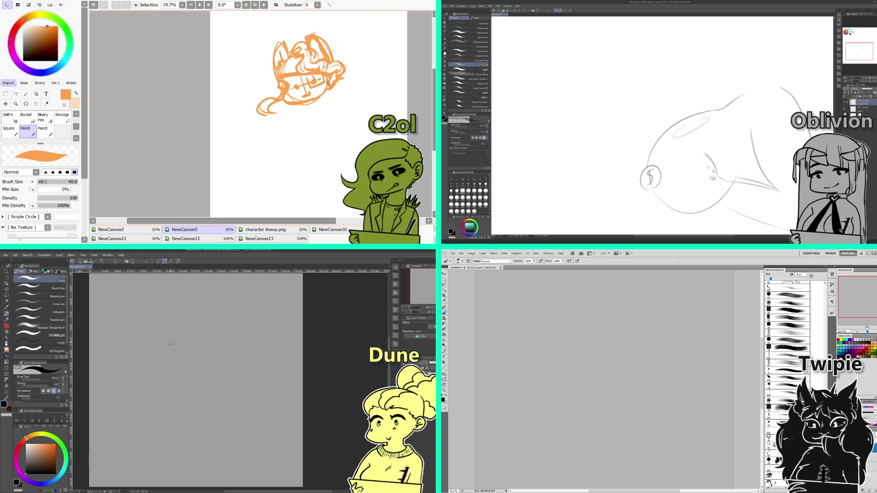
left_click_drag(870, 332, 871, 334)
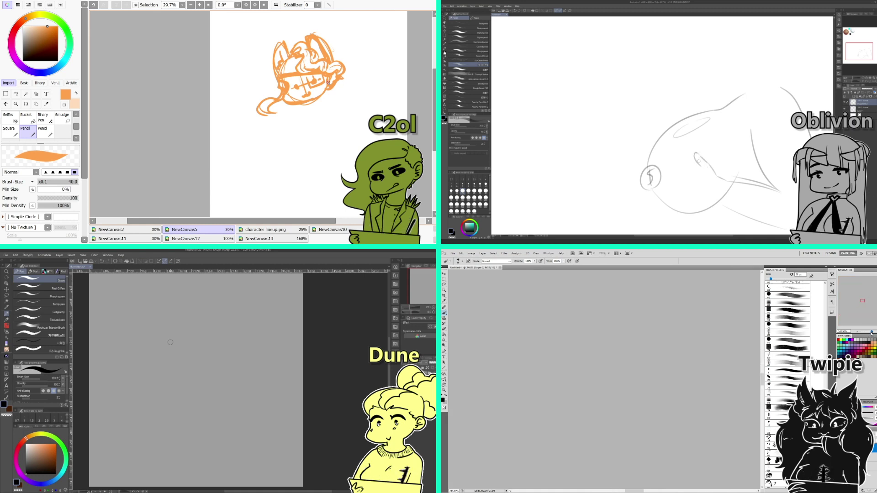
left_click_drag(871, 333, 836, 274)
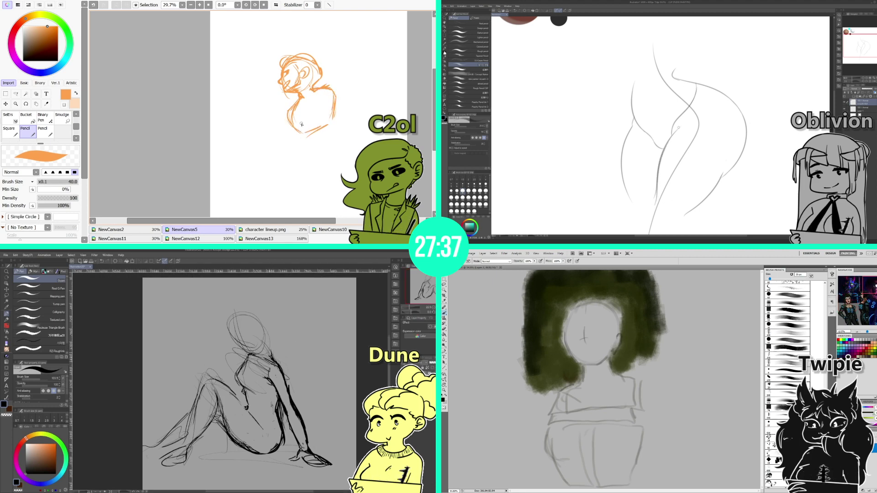
Step: Sketch the waist, belly and lower back lines of the side-view figure in orange with the Pencil
left_click_drag(305, 132, 301, 150)
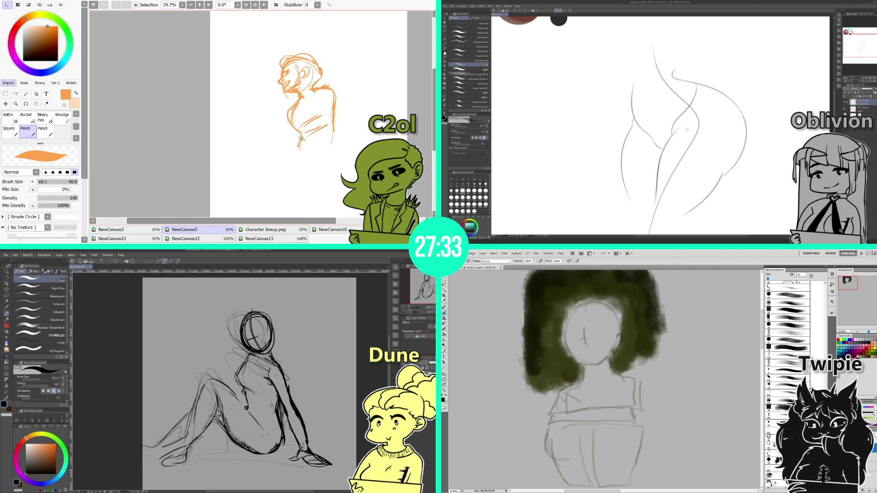
left_click_drag(332, 120, 338, 156)
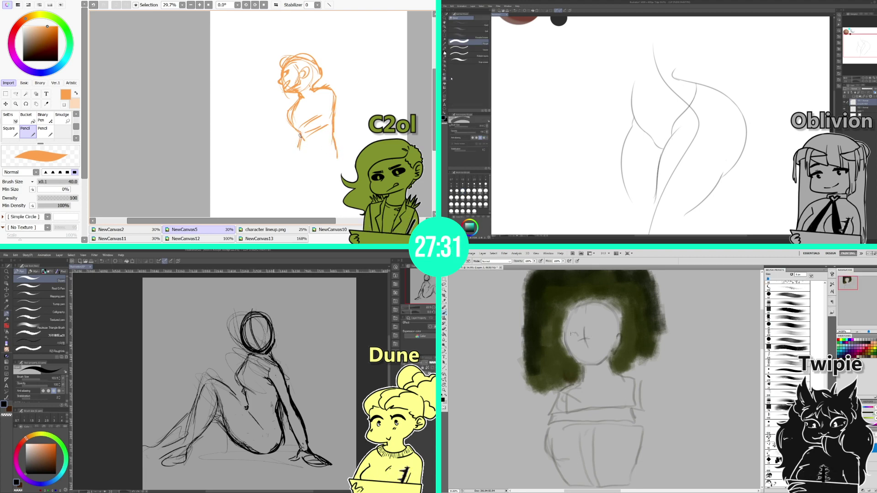
left_click_drag(300, 136, 294, 153)
left_click_drag(288, 117, 300, 131)
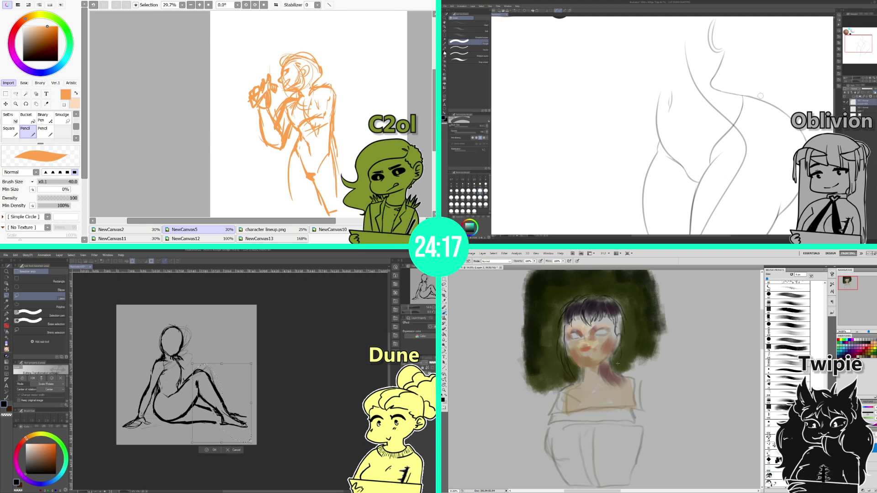
Step: Apply the transform to the selected legs of the seated figure and return to the drawing tool
left_click(214, 451)
left_click(6, 314)
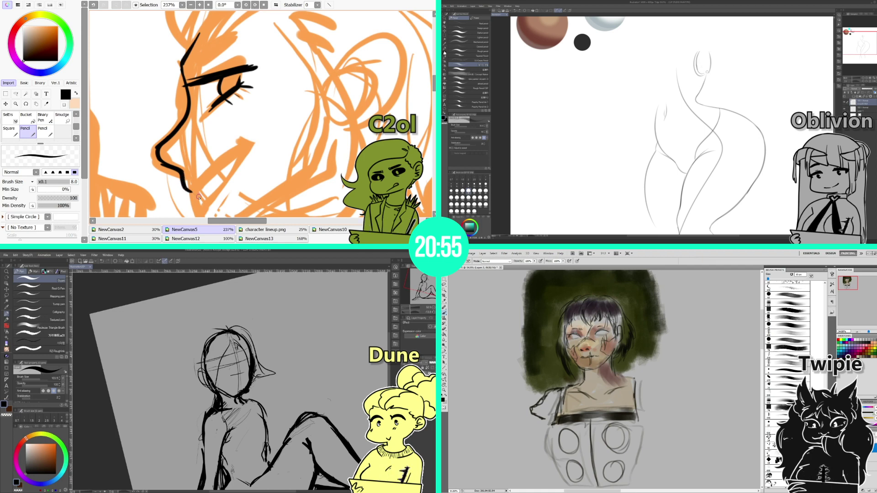
Step: Ink the open mouth, the chin and the underside of the jaw in black over the orange profile sketch
mouse_move(191, 193)
left_mouse_down()
mouse_move(242, 150)
mouse_move(207, 205)
left_mouse_up()
key("ctrl+z")
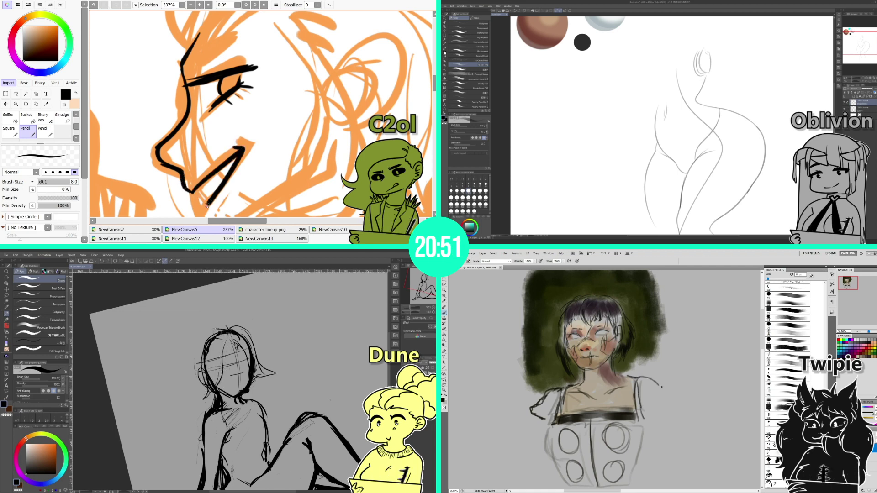
scroll(418, 86, "down", 2)
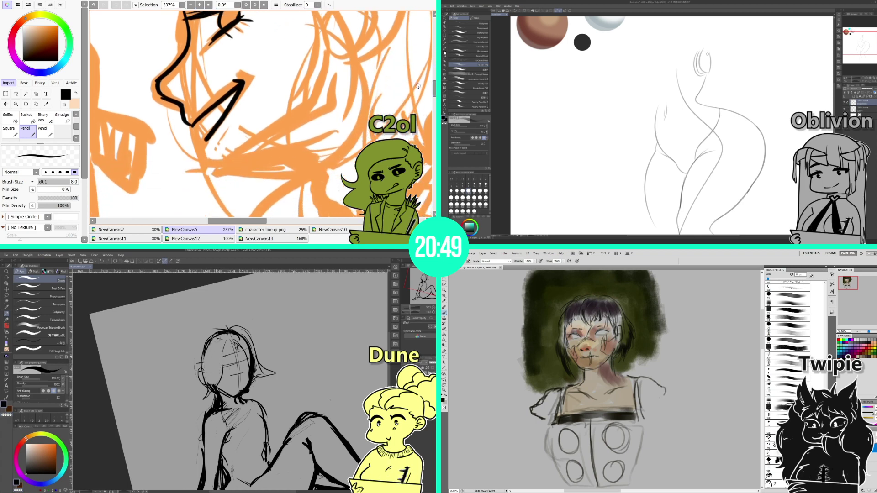
mouse_move(204, 139)
left_mouse_down()
mouse_move(204, 164)
mouse_move(283, 165)
left_mouse_up()
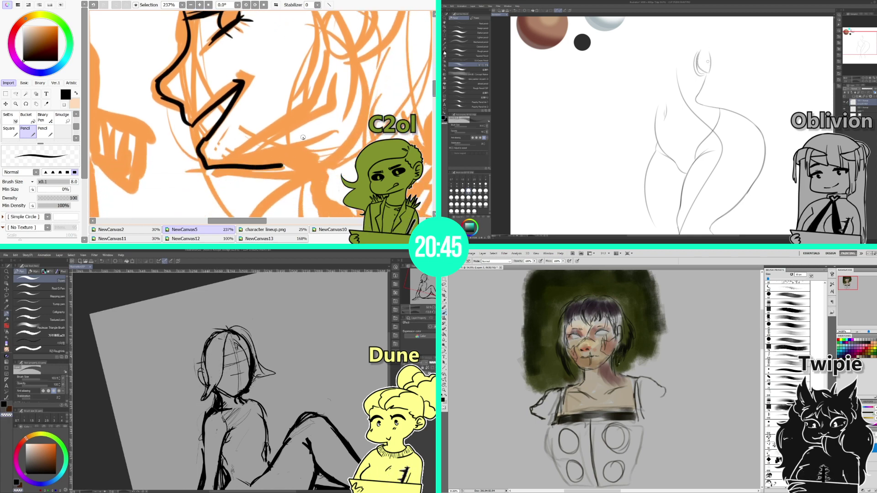
key("ctrl+z")
left_click_drag(203, 166, 289, 163)
key("ctrl+z")
Step: Ink a diagonal black line inside the jaw, rising from the chin toward the ear
left_click_drag(236, 152, 315, 106)
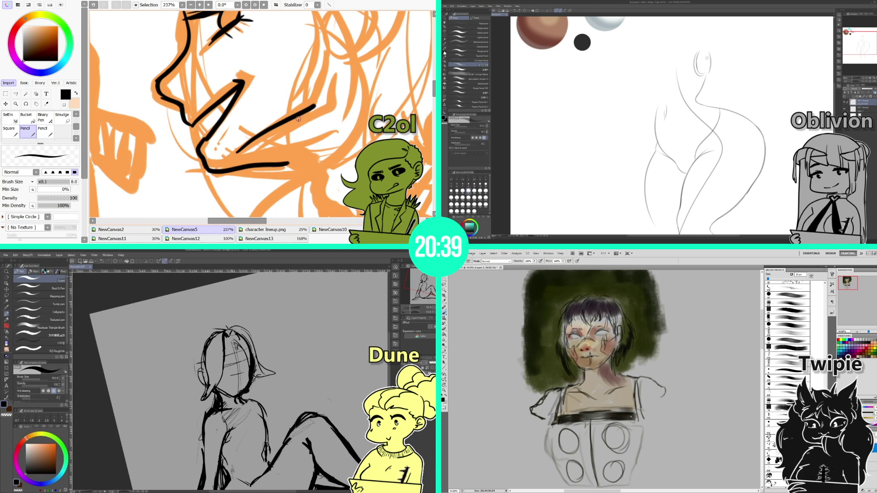
key("ctrl+z")
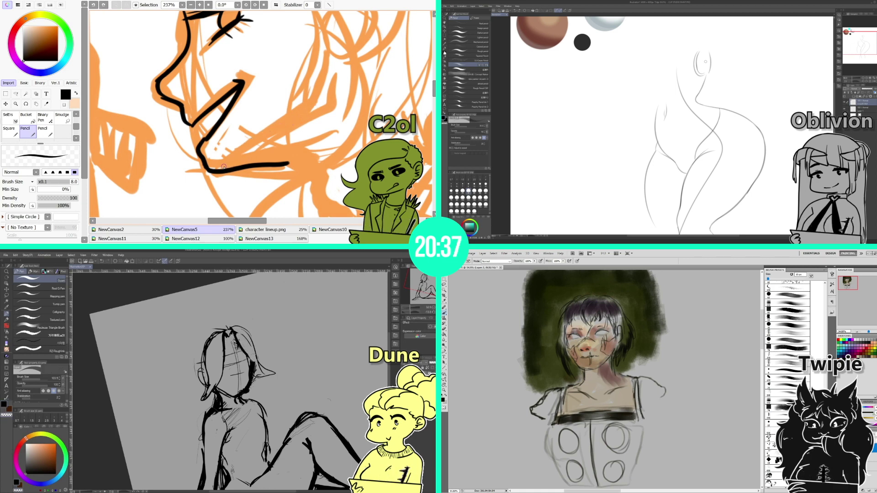
left_click_drag(224, 167, 297, 115)
key("ctrl+z")
left_click_drag(225, 159, 301, 115)
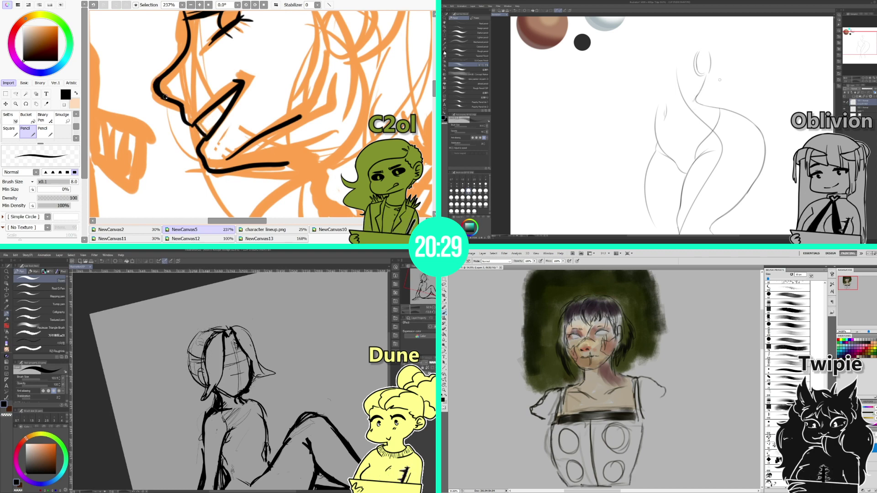
Step: Trim the inked line around the upper lip of the profile with the transparent colour
key("e")
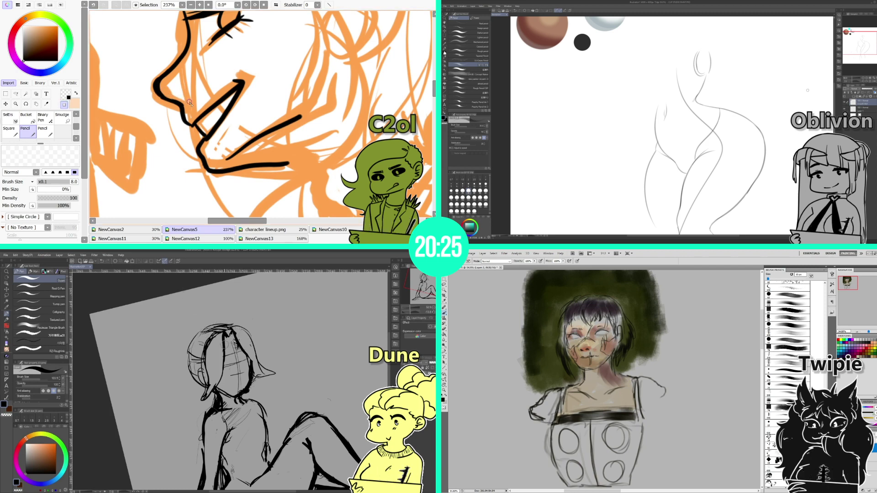
key("ctrl+z")
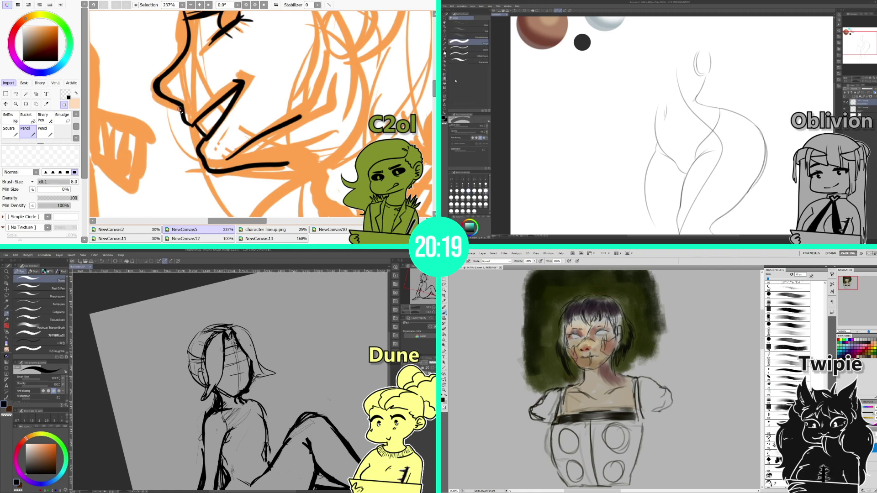
Step: Switch back to black and ink the curved line down the side of the face in front of the ear
scroll(180, 109, "down", 6)
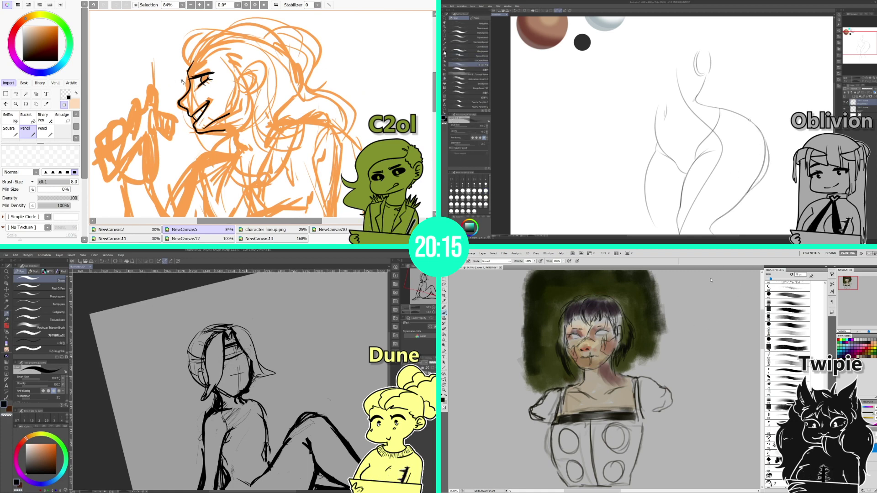
scroll(270, 79, "up", 2)
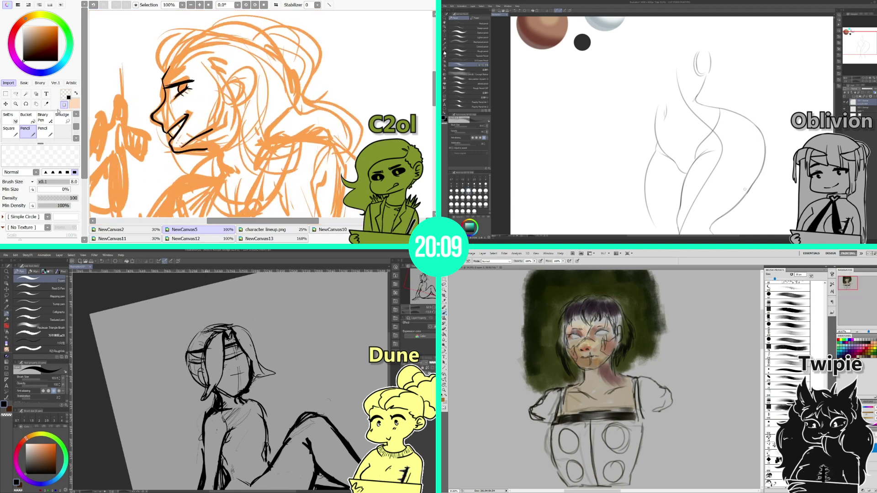
left_click(63, 105)
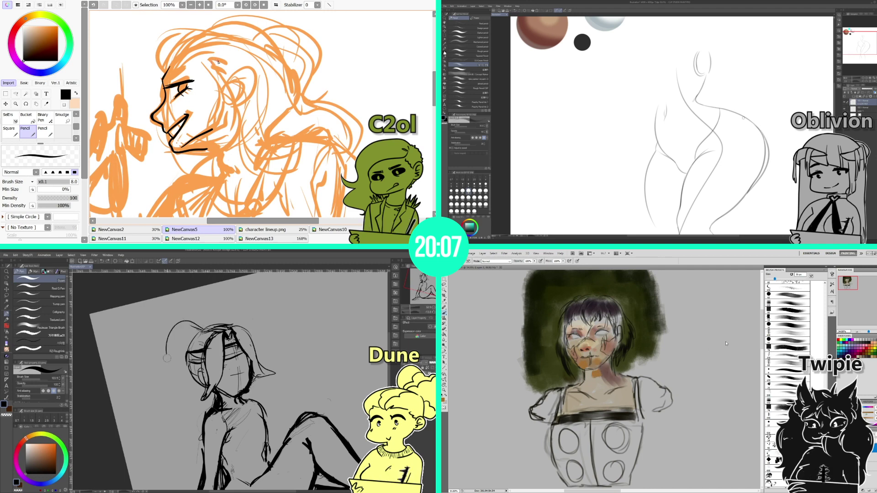
left_click_drag(210, 59, 226, 140)
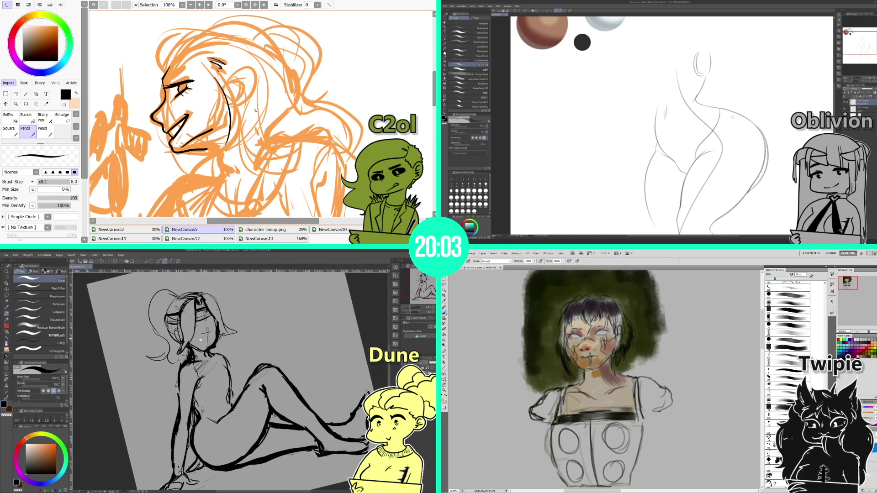
Step: Redraw the curve in front of the ear so it continues past the jaw into the neck, and reinforce it with extra strokes
scroll(406, 93, "down", 2)
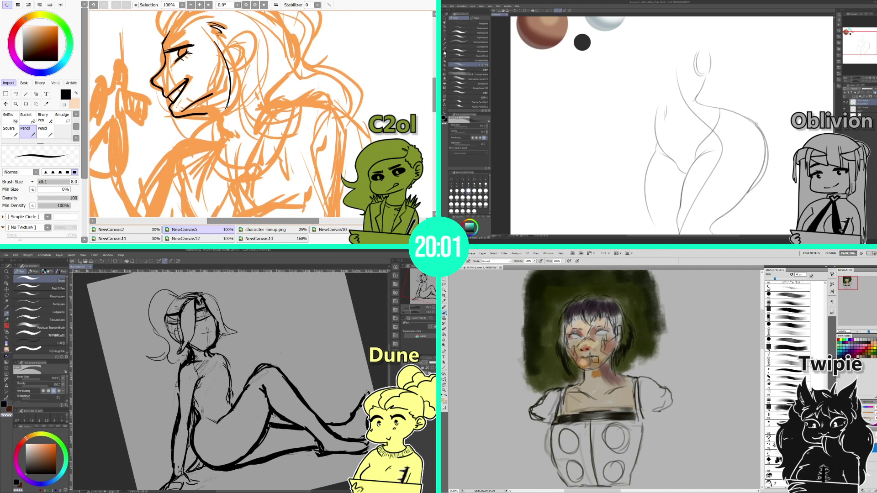
mouse_move(226, 103)
left_mouse_down()
mouse_move(195, 159)
mouse_move(228, 170)
left_mouse_up()
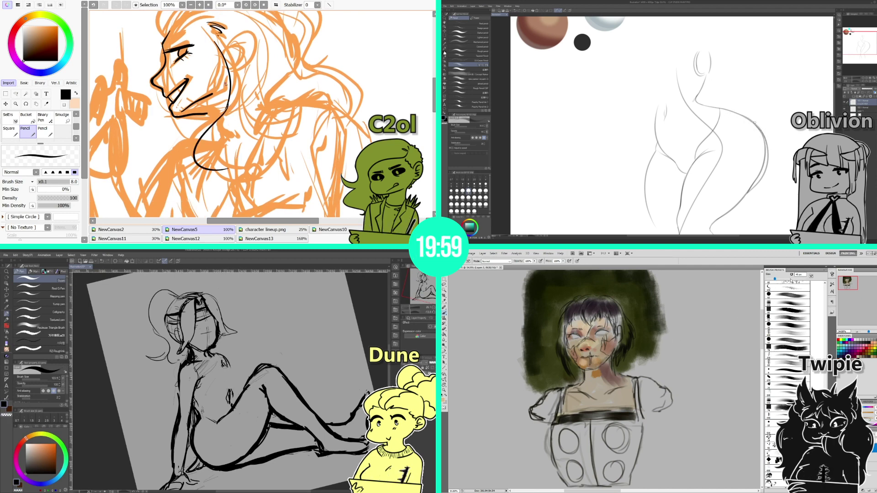
key("ctrl+z")
left_click_drag(219, 95, 208, 136)
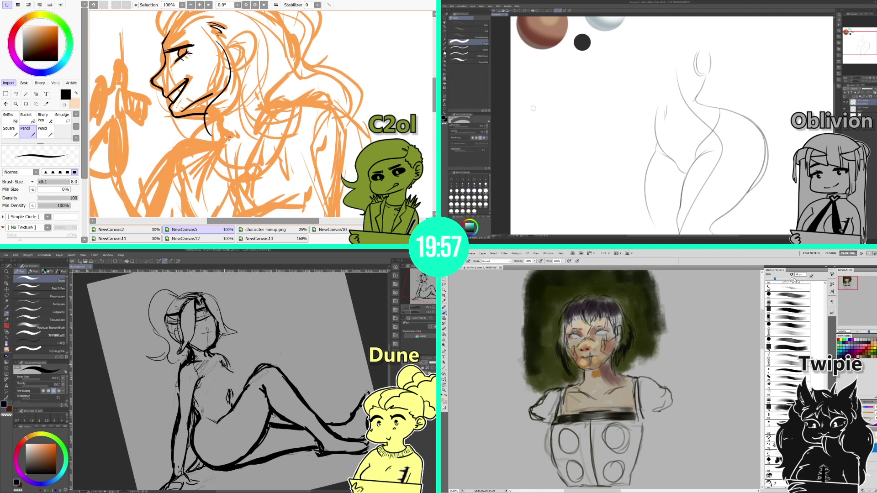
key("ctrl+z")
left_click_drag(223, 39, 209, 138)
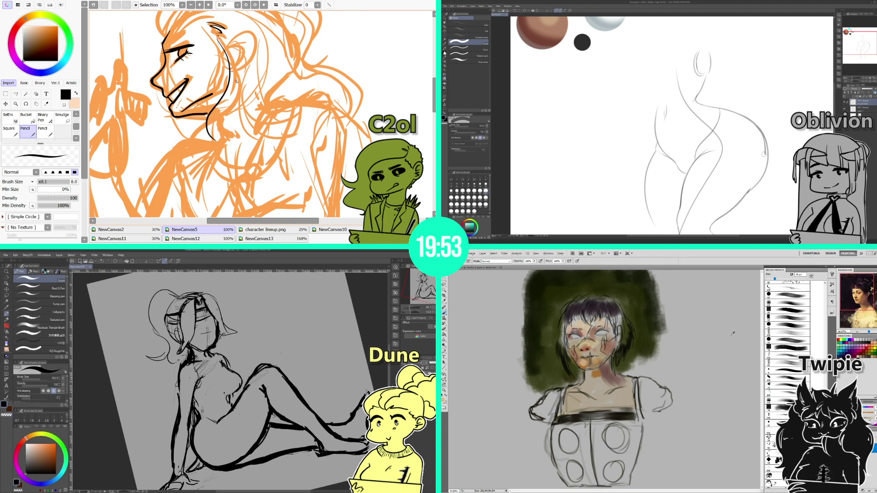
left_click_drag(225, 44, 234, 85)
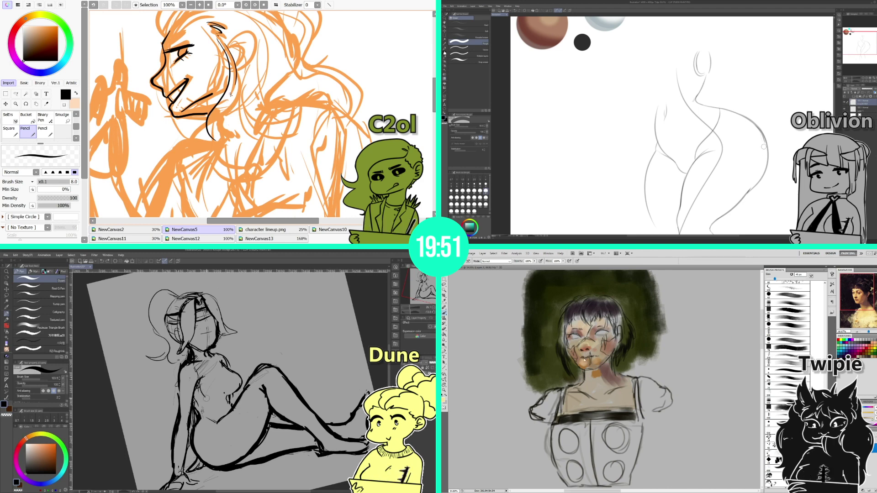
left_click_drag(216, 117, 232, 149)
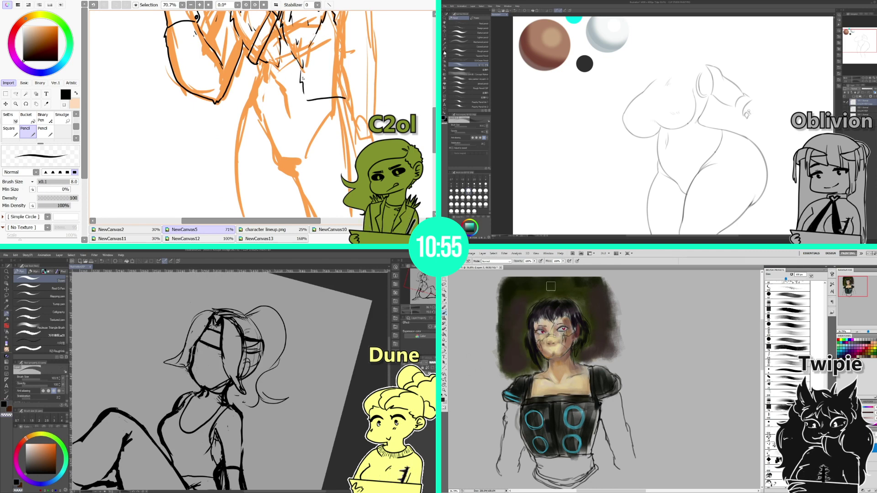
scroll(262, 114, "up", 1)
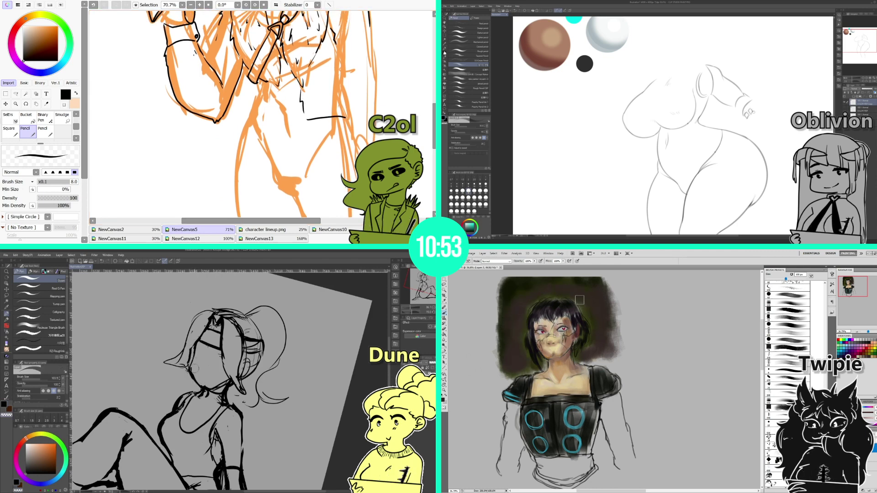
Step: Extend the dark painted background above and around the short-haired woman's head, down toward her shoulder
scroll(398, 82, "up", 5)
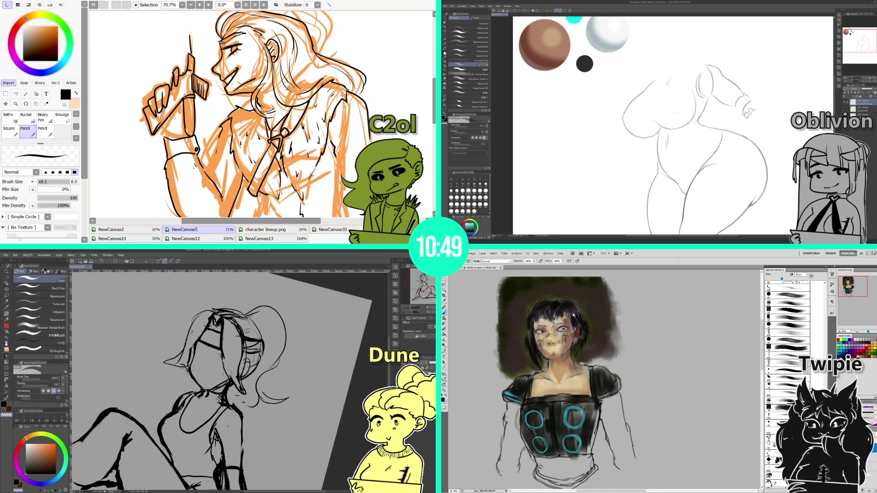
scroll(410, 109, "down", 6)
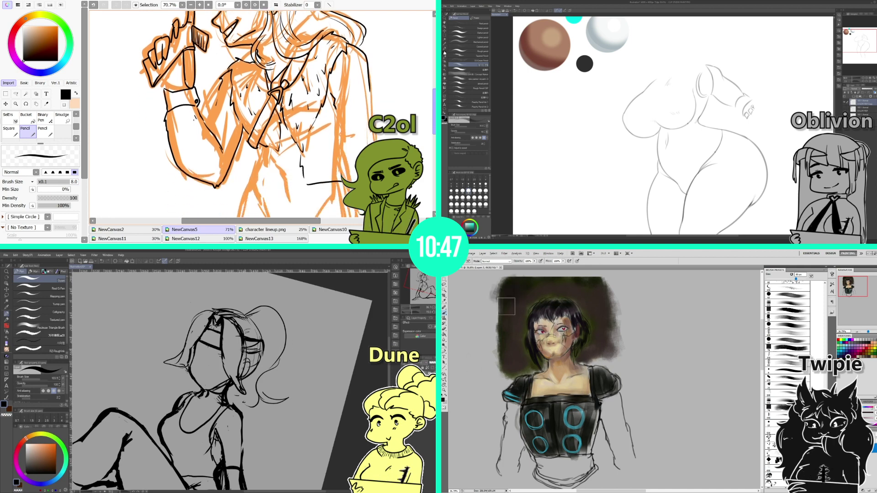
left_click_drag(431, 315, 435, 314)
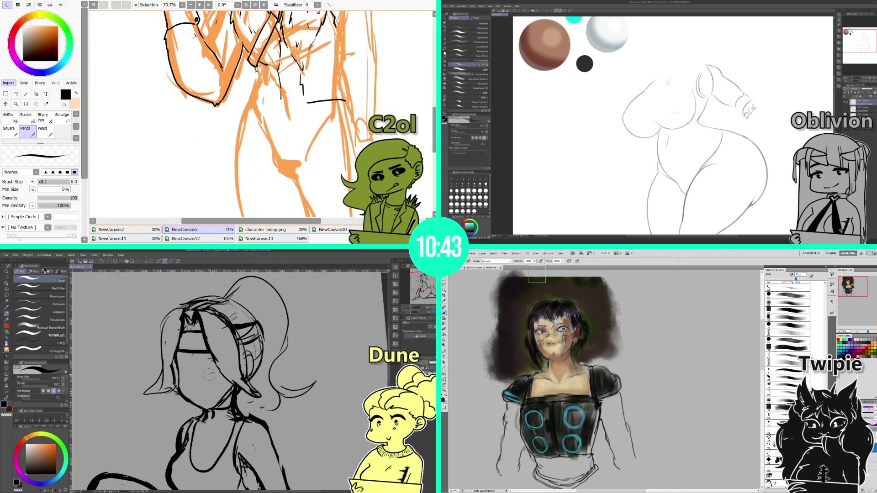
mouse_move(537, 274)
left_mouse_down()
mouse_move(601, 285)
mouse_move(616, 342)
mouse_move(610, 358)
mouse_move(600, 336)
mouse_move(606, 352)
left_mouse_up()
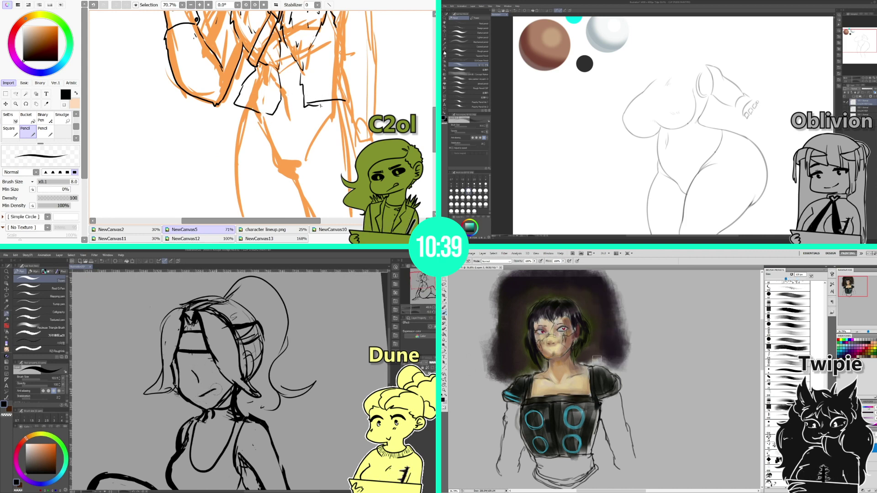
Step: Sketch the curved upper lash line of the first eye on the ponytailed figure's face
scroll(347, 98, "up", 3)
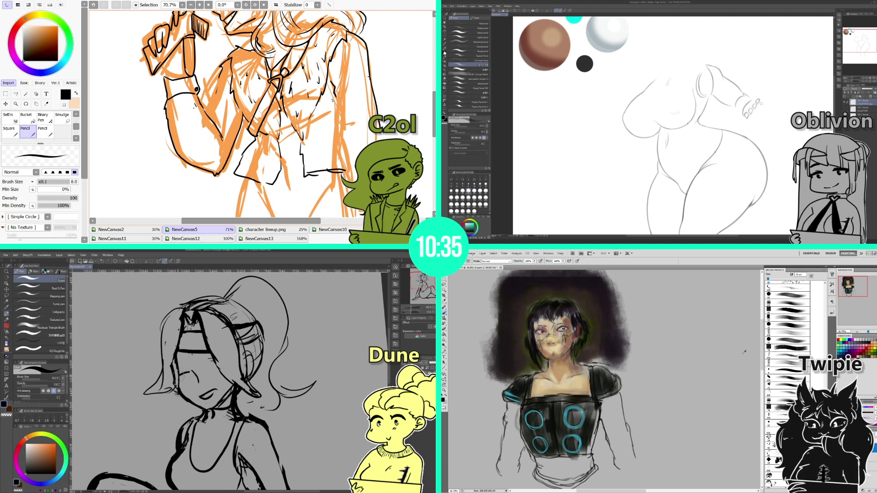
left_click_drag(178, 376, 193, 371)
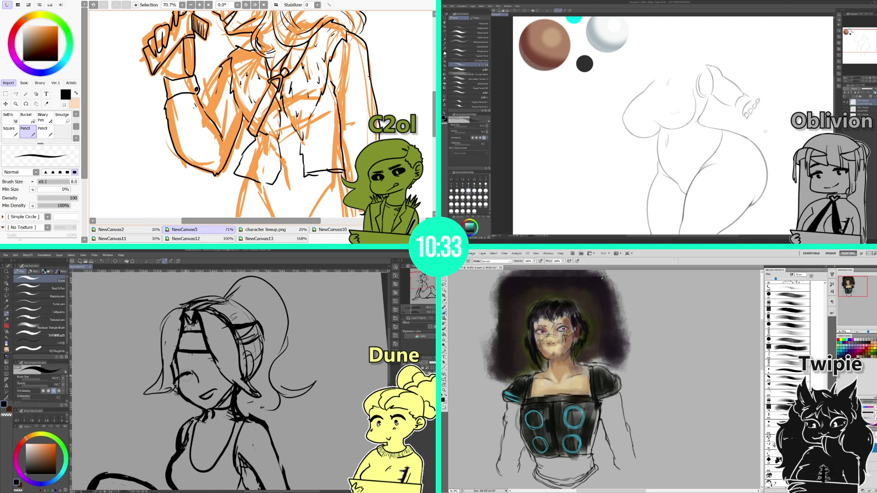
scroll(428, 106, "up", 4)
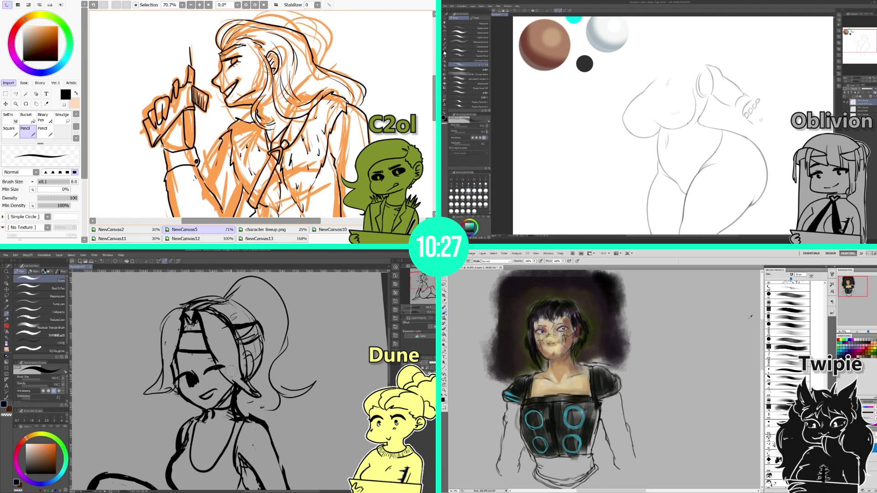
Step: Make a rectangular selection around the profile figure's upper body on NewCanvas5 and bucket-fill it with black
scroll(279, 94, "down", 3)
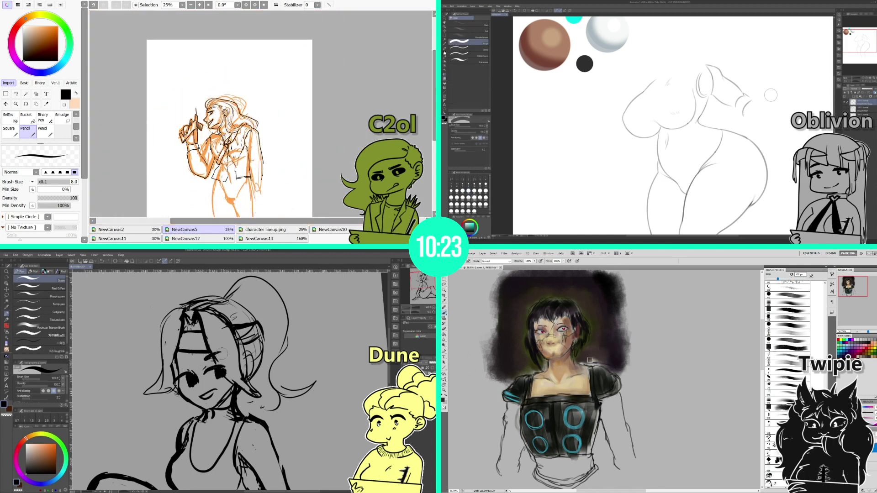
left_click(6, 94)
left_click_drag(173, 86, 274, 177)
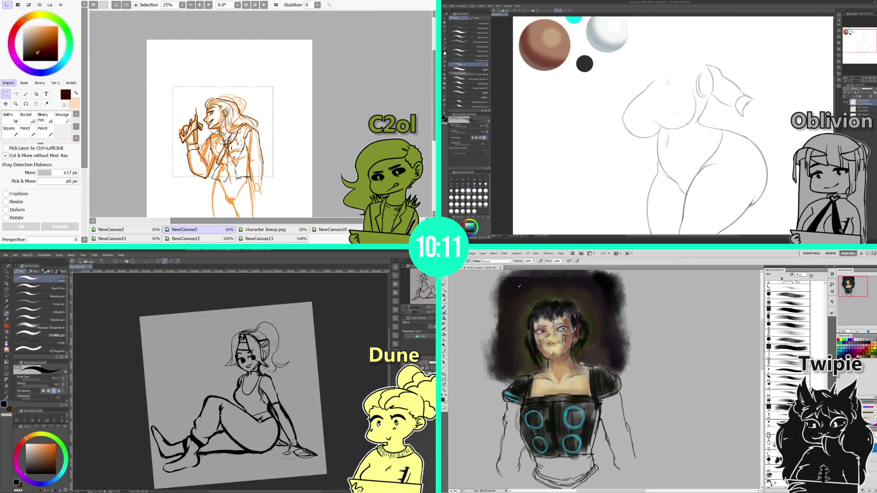
left_click(23, 61)
left_click(26, 117)
left_click(253, 152)
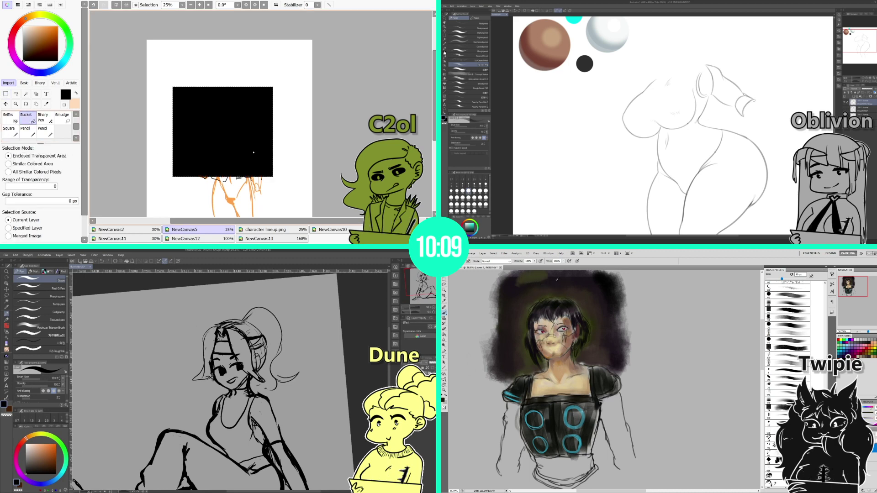
scroll(216, 137, "up", 3)
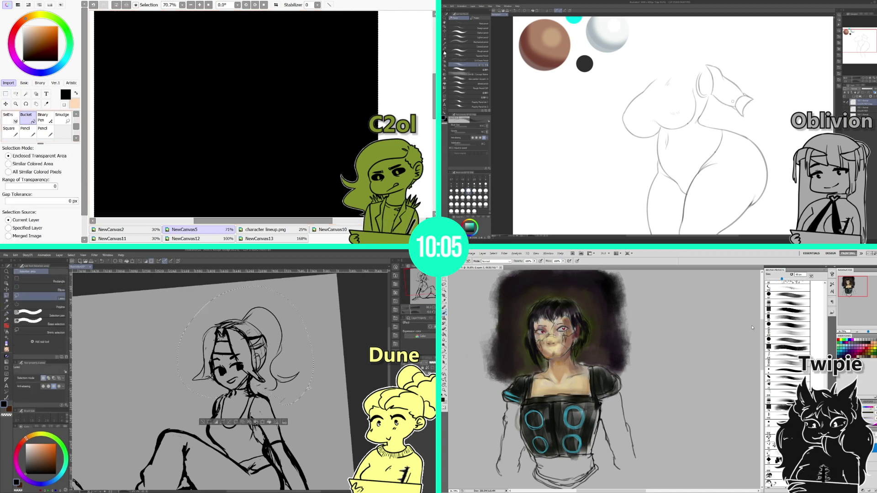
Step: Tilt and reposition the selected head of the seated ponytailed figure, apply the transformation, clear the selection and return to the pen
left_click(264, 424)
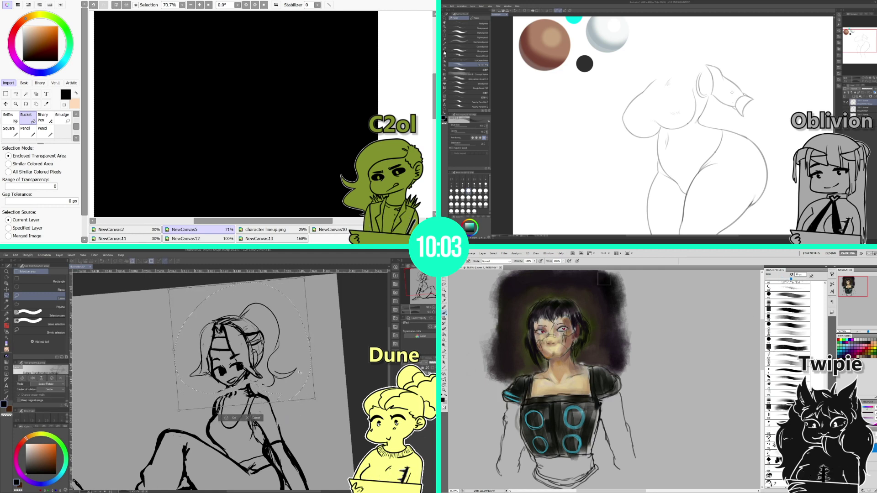
key("ctrl+z")
left_click_drag(334, 344, 332, 340)
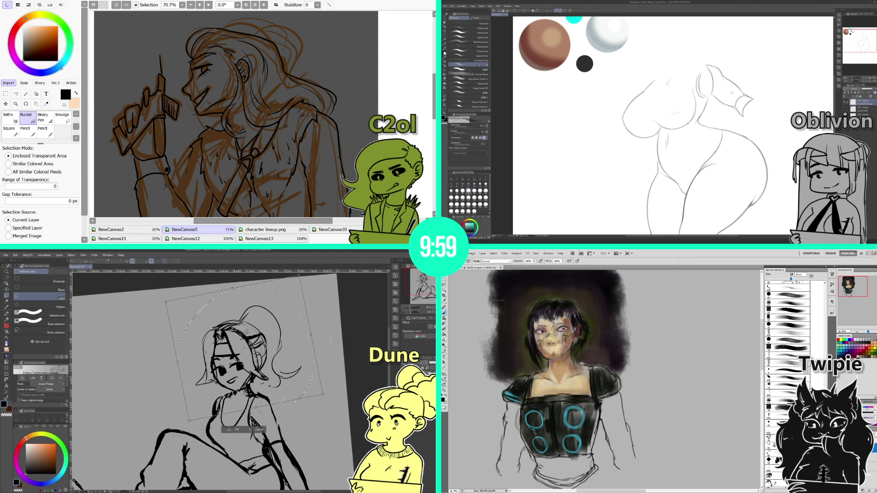
left_click_drag(278, 360, 270, 369)
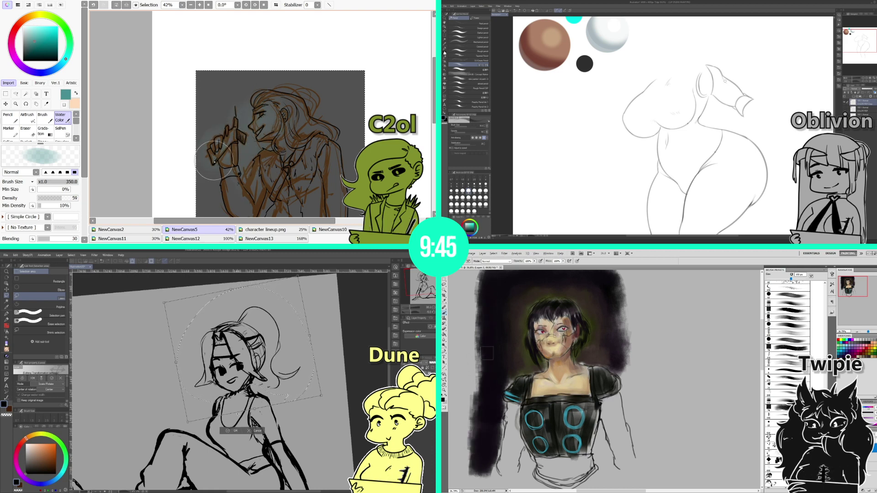
left_click(234, 432)
key("ctrl+d")
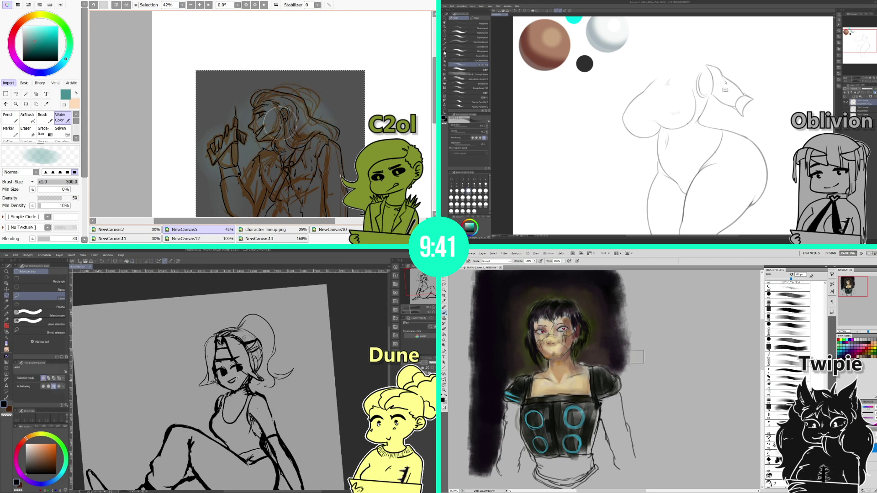
key("p")
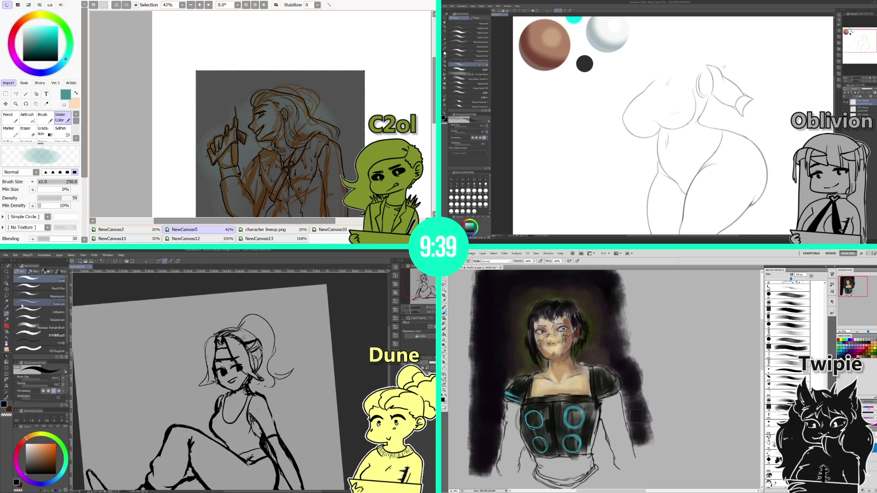
Step: Paint the dark background downward beside the short-haired woman's arm, then reduce the brush size
mouse_move(635, 365)
left_mouse_down()
mouse_move(636, 327)
mouse_move(625, 307)
mouse_move(626, 341)
mouse_move(623, 273)
mouse_move(637, 273)
mouse_move(618, 276)
mouse_move(629, 274)
mouse_move(642, 291)
mouse_move(642, 392)
mouse_move(648, 273)
mouse_move(654, 442)
mouse_move(648, 393)
left_mouse_up()
key("bracketleft")
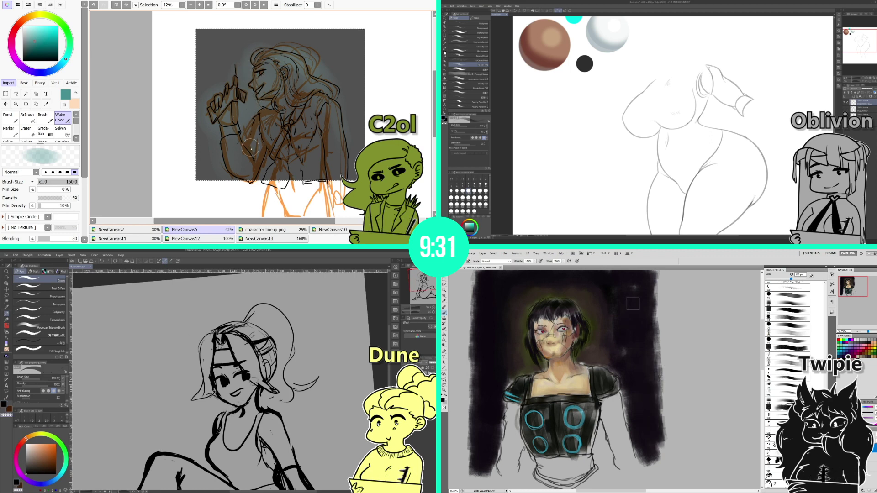
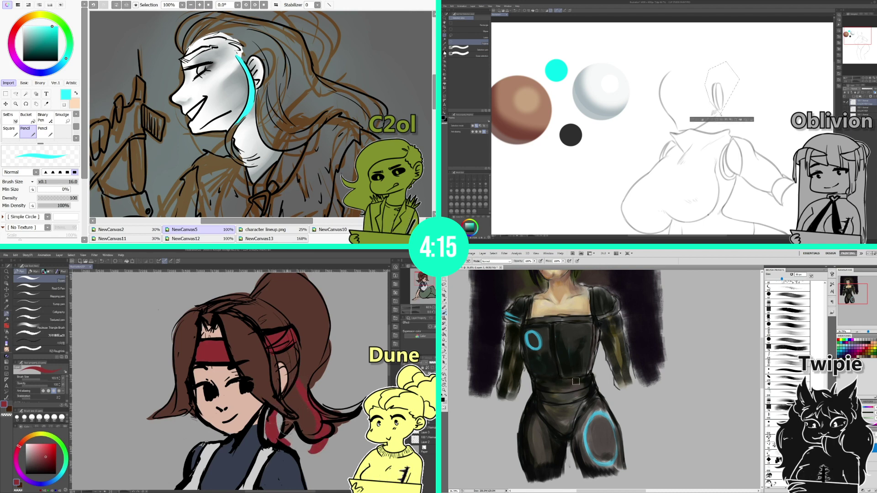
Step: Nudge the selected ear lines on the grey body sketch and clear the selection
scroll(292, 402, "down", 3)
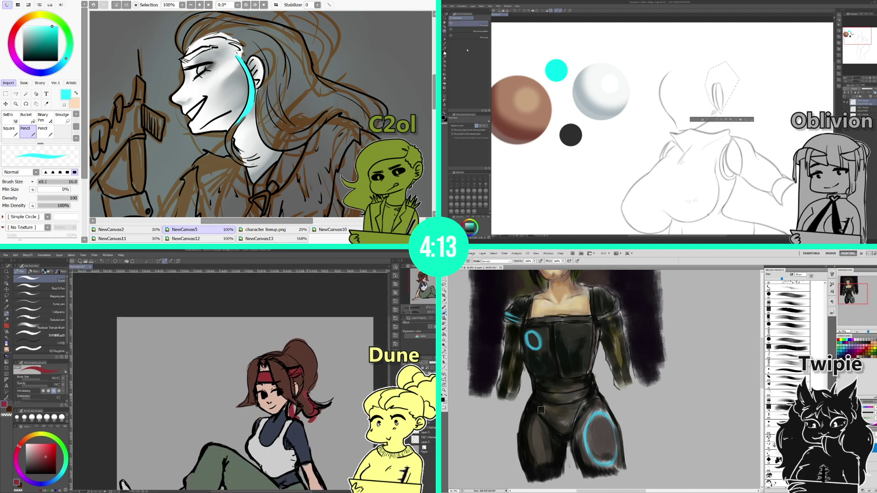
left_click_drag(721, 101, 720, 100)
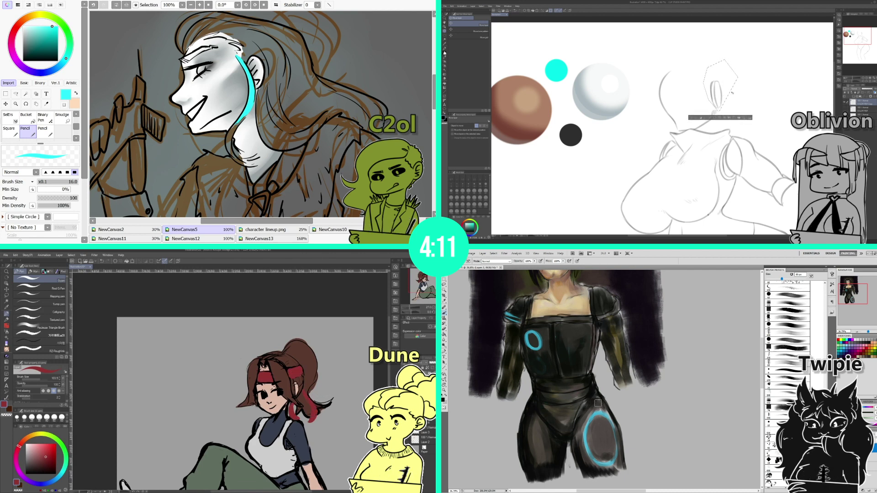
key("m")
key("ctrl+d")
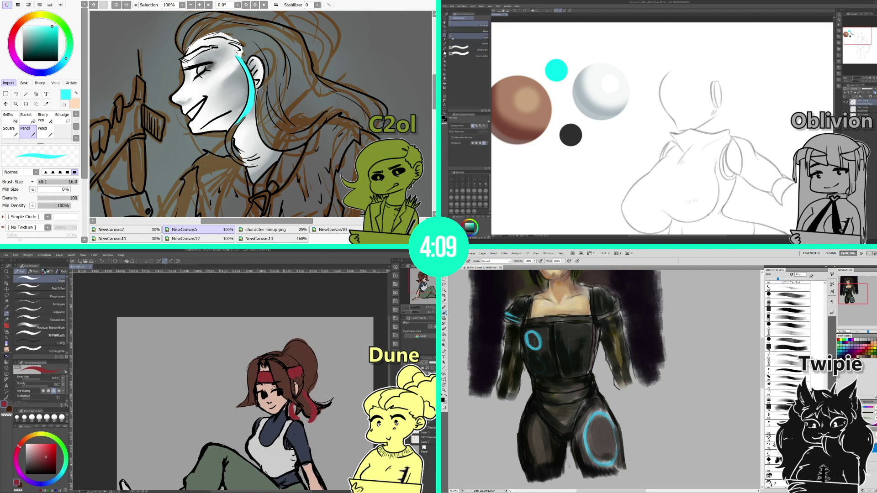
Step: Lasso the ear and neck lines on the body sketch and shift them, and paint red strokes into the seated figure's hanging headband tails
mouse_move(710, 72)
left_mouse_down()
mouse_move(704, 121)
mouse_move(740, 89)
mouse_move(730, 69)
mouse_move(711, 71)
left_mouse_up()
scroll(286, 363, "up", 3)
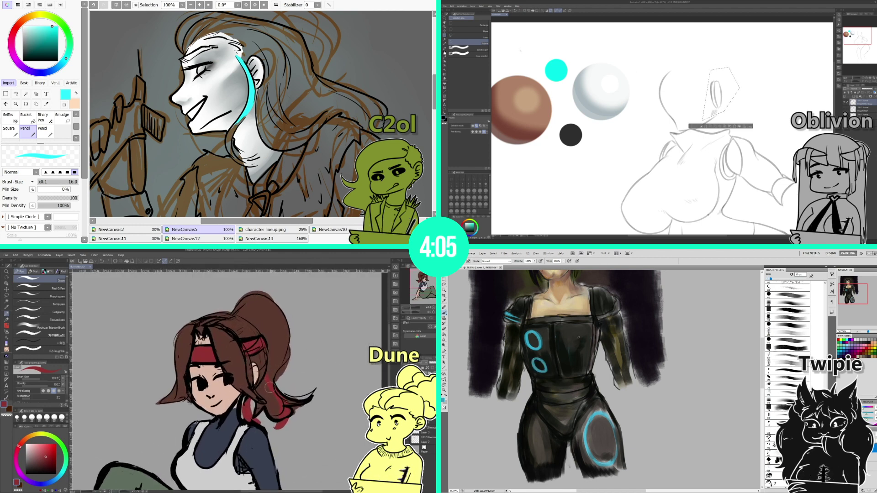
key("k")
left_click_drag(269, 388, 281, 408)
left_click_drag(715, 96, 711, 97)
left_click_drag(281, 407, 282, 415)
Step: Paint two more blue rings on the dark suit's chest plate and continue the cyan contour down the jaw on NewCanvas5
mouse_move(575, 331)
left_mouse_down()
mouse_move(567, 347)
mouse_move(572, 330)
left_mouse_up()
left_click_drag(247, 114, 231, 140)
left_click_drag(711, 97, 714, 96)
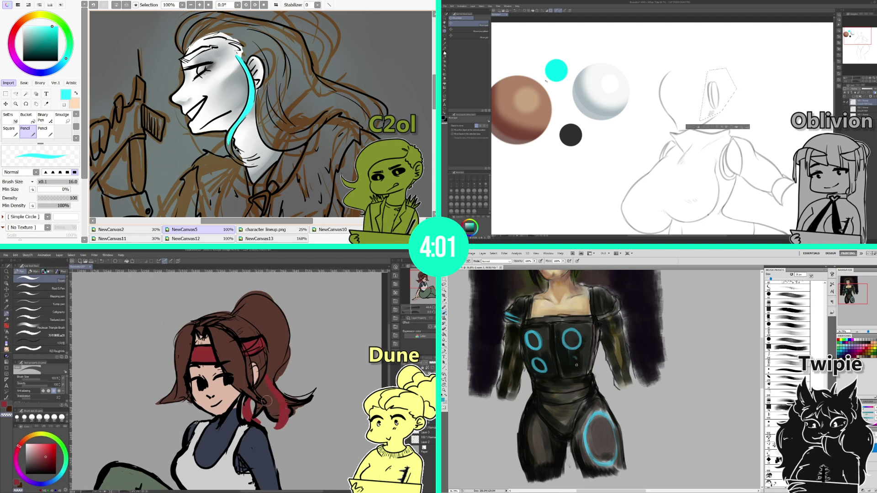
left_click_drag(576, 365, 573, 358)
Step: Clear the selection around the moved ear lines on the body sketch and return to the drawing pen
key("p")
key("ctrl+d")
scroll(267, 401, "down", 2)
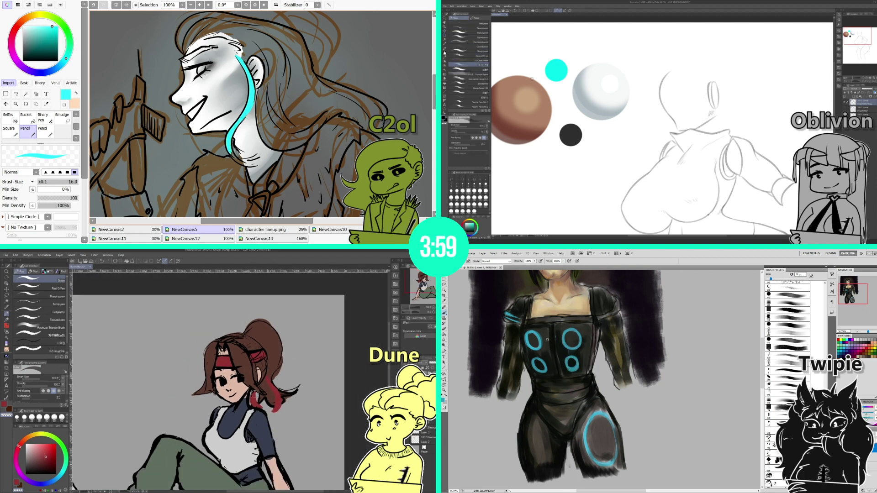
scroll(208, 393, "down", 2)
Step: Curve the lower end of the cyan contour around under the jaw and across the neck on NewCanvas5, redoing the stroke
left_click_drag(231, 158, 251, 161)
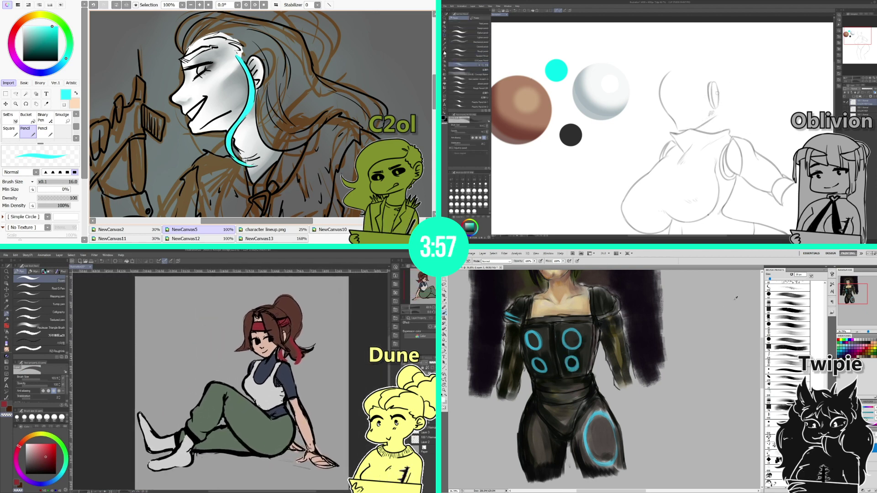
key("ctrl+z")
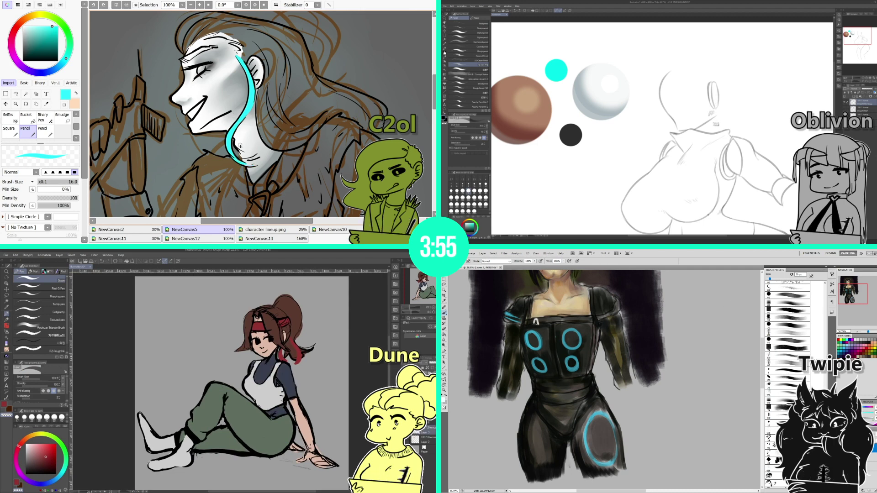
left_click_drag(233, 153, 254, 165)
Step: Hand-letter ARASAKA in white across the top of the dark suit's chest plate, and pick a dark blue for the seated figure
left_click_drag(540, 323, 544, 319)
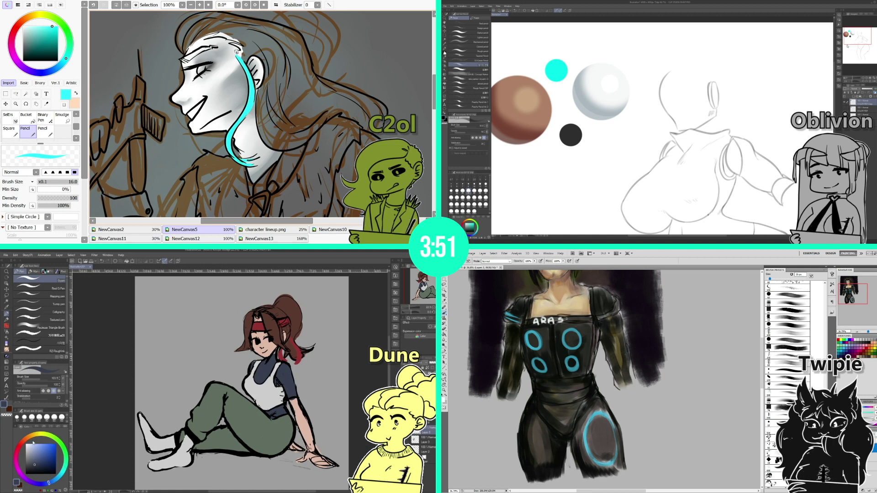
left_click_drag(569, 318, 576, 317)
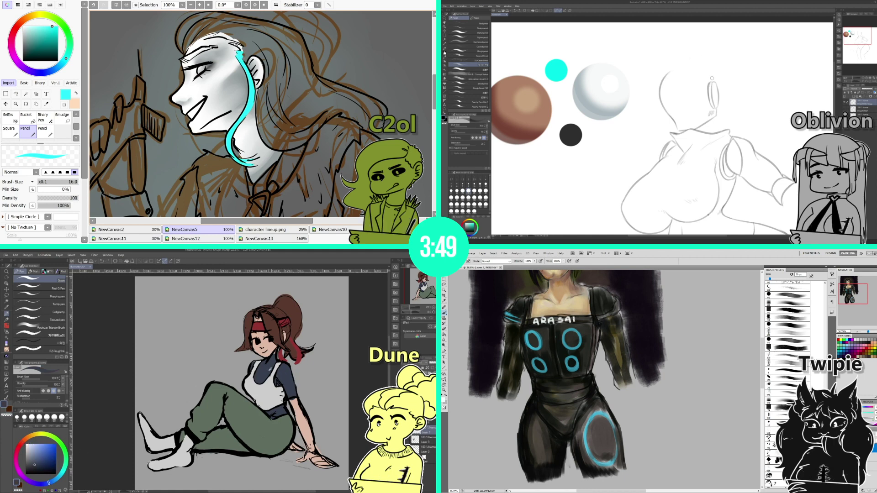
left_click_drag(44, 485, 43, 484)
left_click_drag(578, 315, 588, 324)
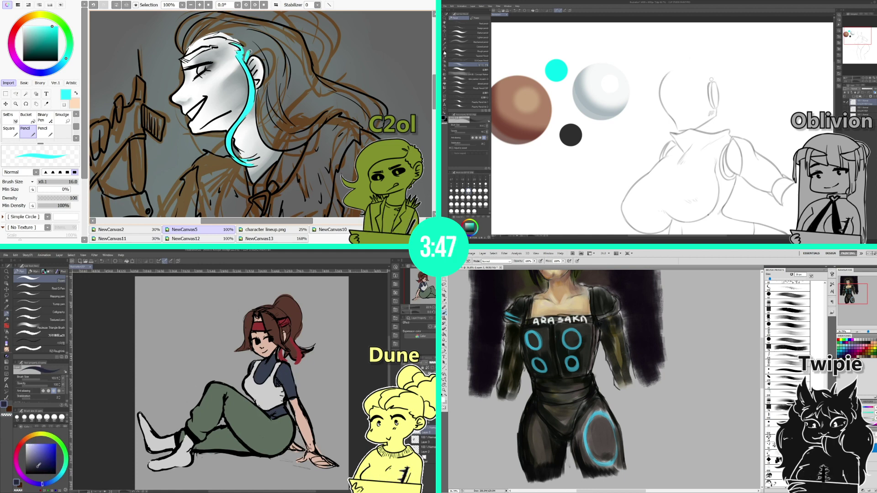
Step: Sketch the curved top of the head from above the ear toward the back on the body sketch
scroll(275, 384, "up", 2)
left_click_drag(704, 56, 668, 71)
scroll(728, 357, "up", 2)
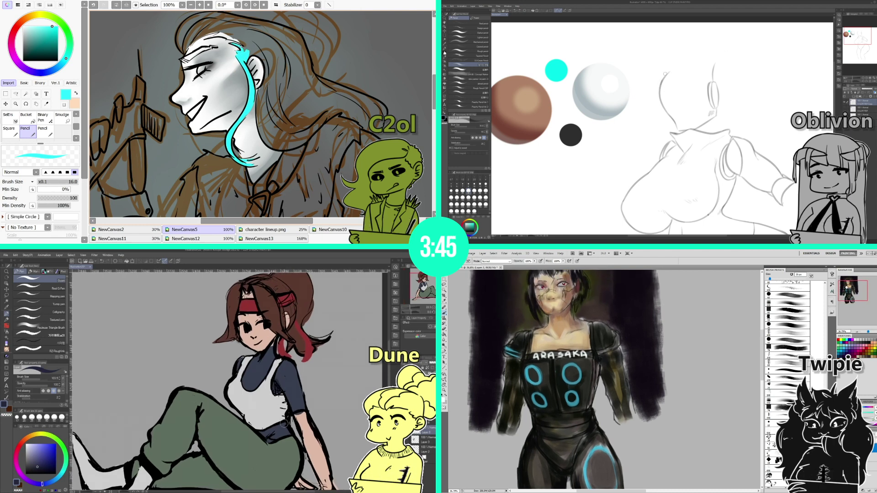
Step: Paint dark blue strokes along the seated figure's shirt and sleeve, and extend the cyan hairline across the forehead on NewCanvas5
mouse_move(287, 421)
left_mouse_down()
mouse_move(265, 434)
mouse_move(274, 439)
left_mouse_up()
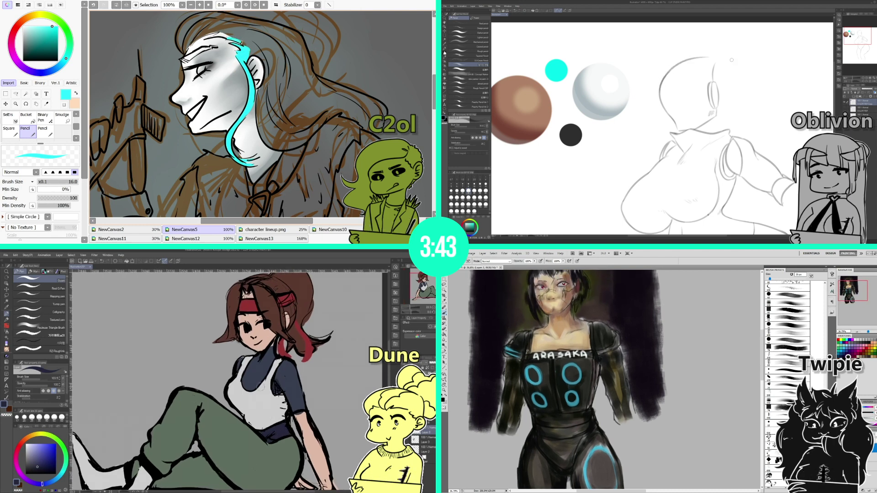
left_click_drag(249, 383, 258, 377)
left_click_drag(239, 40, 211, 36)
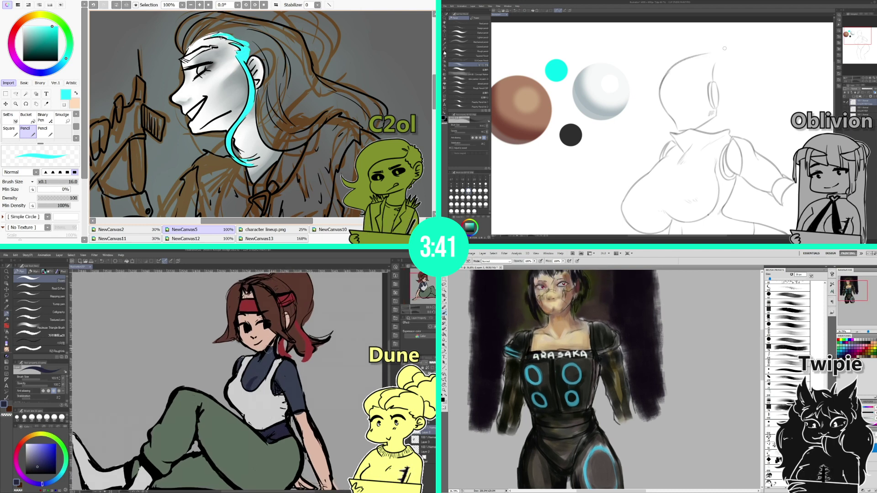
mouse_move(268, 348)
left_mouse_down()
mouse_move(254, 361)
mouse_move(263, 360)
left_mouse_up()
left_click_drag(233, 35, 213, 34)
mouse_move(260, 356)
left_mouse_down()
mouse_move(290, 370)
mouse_move(278, 380)
mouse_move(285, 393)
mouse_move(278, 384)
mouse_move(295, 412)
left_mouse_up()
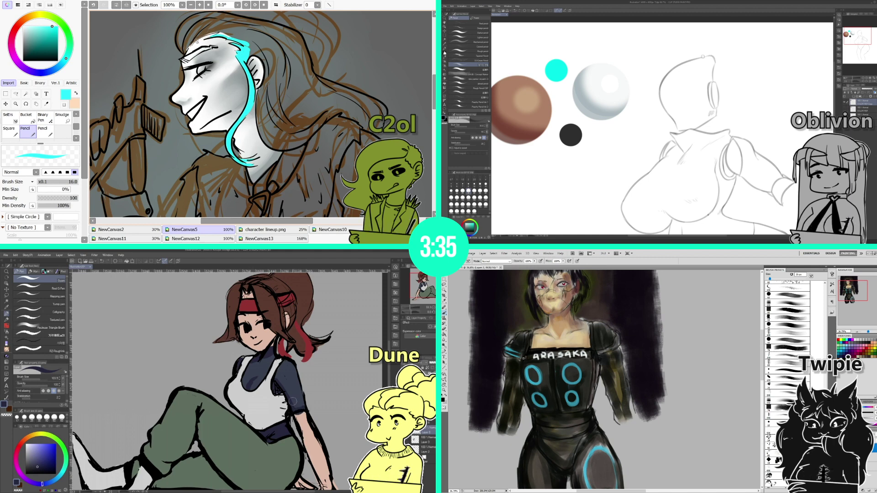
Step: Paint thick cyan strokes up from the forehead and around the front tuft of hair on NewCanvas5
left_click_drag(194, 57, 226, 30)
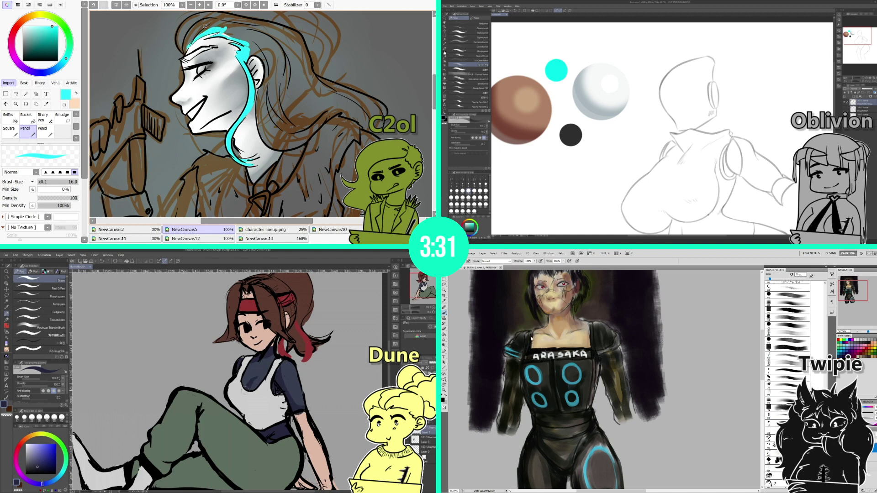
left_click_drag(205, 26, 182, 29)
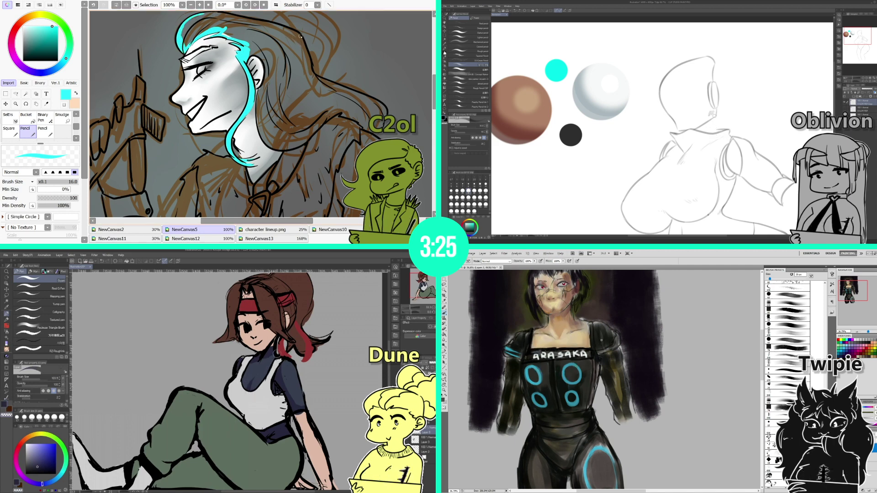
Step: Mirror the NewCanvas5 view and paint a thick cyan stroke along the top of the hair toward the front tuft
left_click(277, 4)
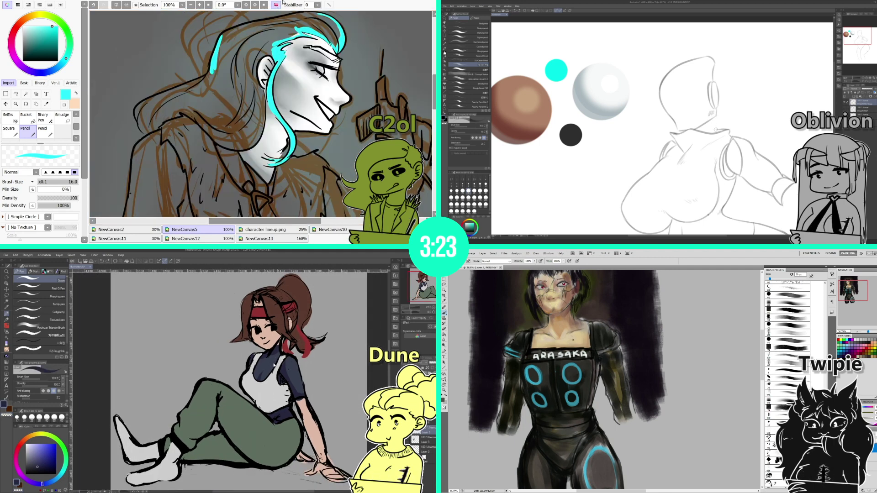
scroll(433, 78, "up", 2)
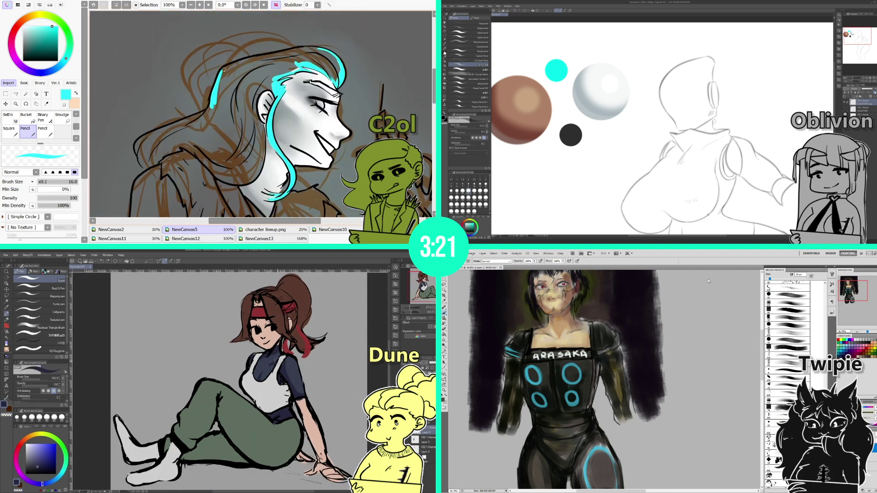
left_click_drag(222, 69, 251, 54)
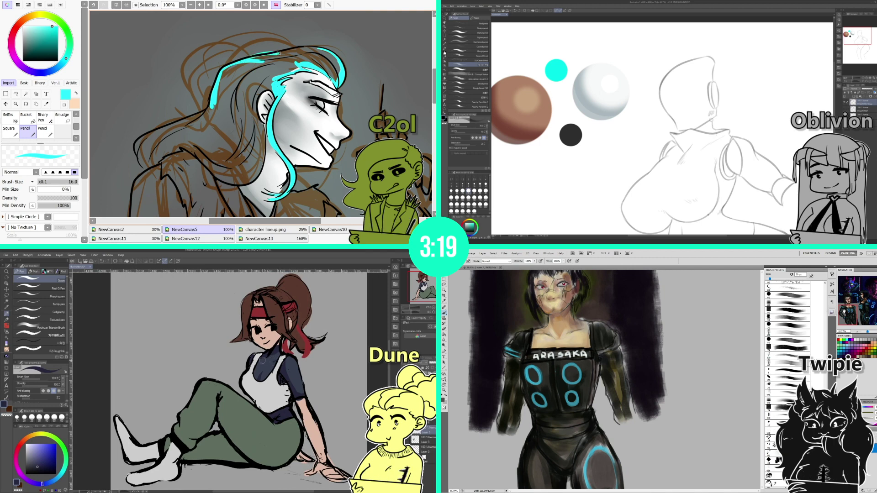
key("ctrl+z")
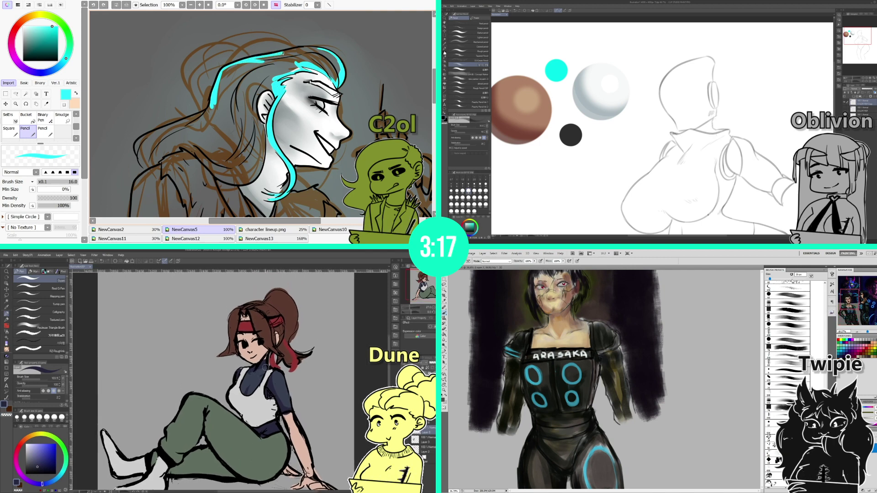
left_click_drag(302, 348, 293, 329)
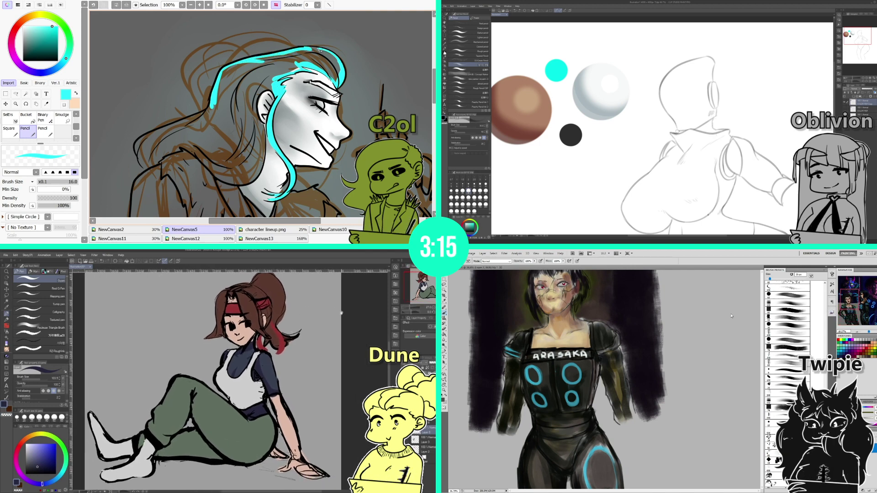
key("ctrl+Tab")
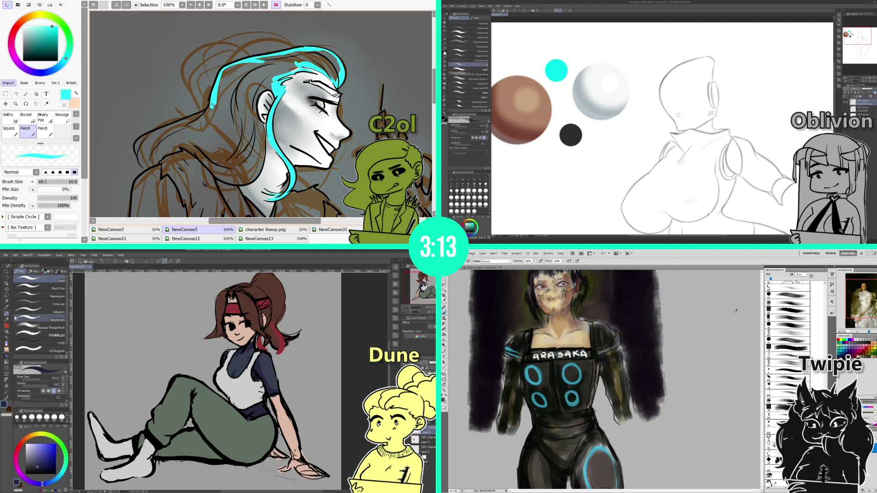
Step: Switch to the triangle brush for the seated figure and adjust the brush size
left_click(51, 327)
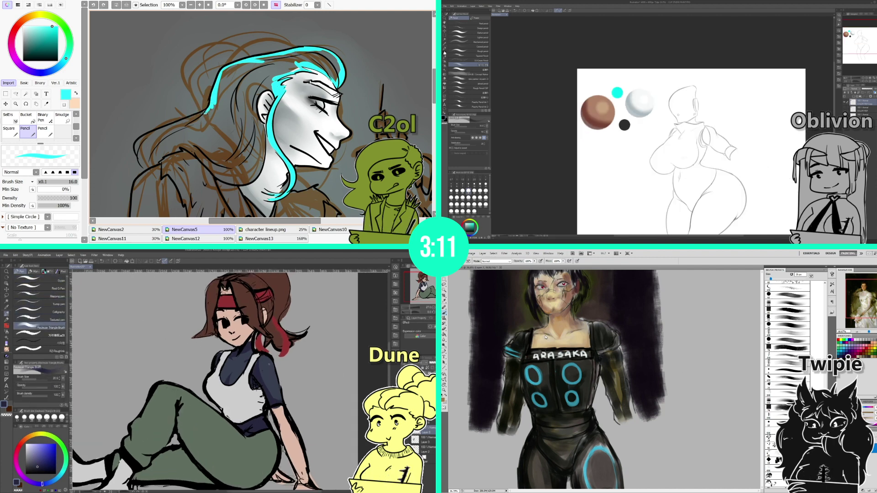
scroll(280, 363, "up", 2)
left_click(39, 381)
Step: Paint the cyan outline around the hair tips and along the collar on NewCanvas5, and restore the unmirrored view
mouse_move(136, 150)
left_mouse_down()
mouse_move(161, 131)
mouse_move(158, 164)
left_mouse_up()
scroll(680, 137, "down", 5)
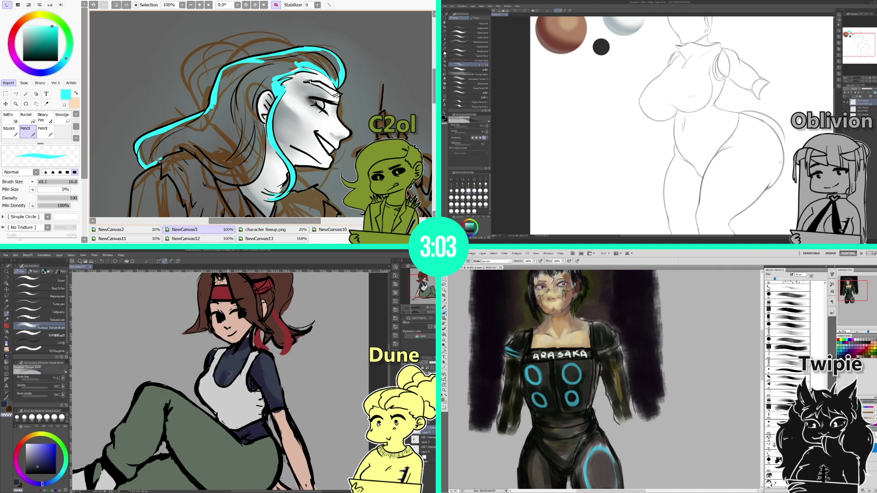
left_click_drag(157, 162, 176, 153)
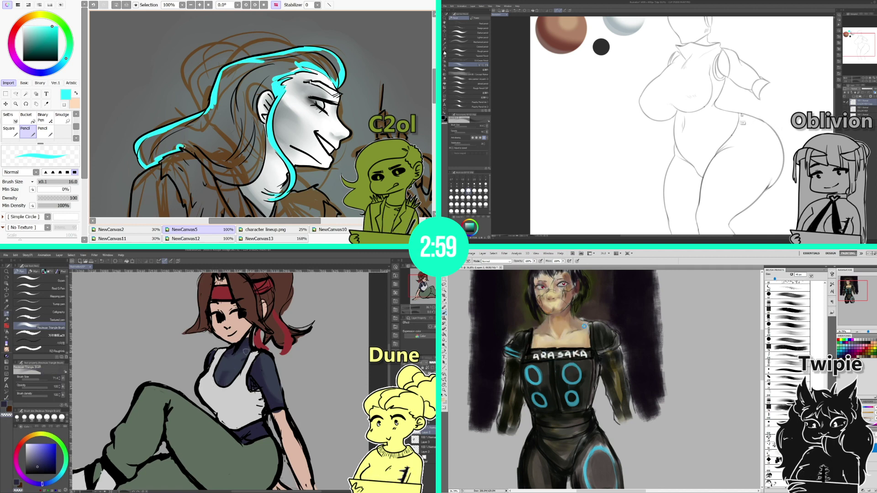
left_click(277, 5)
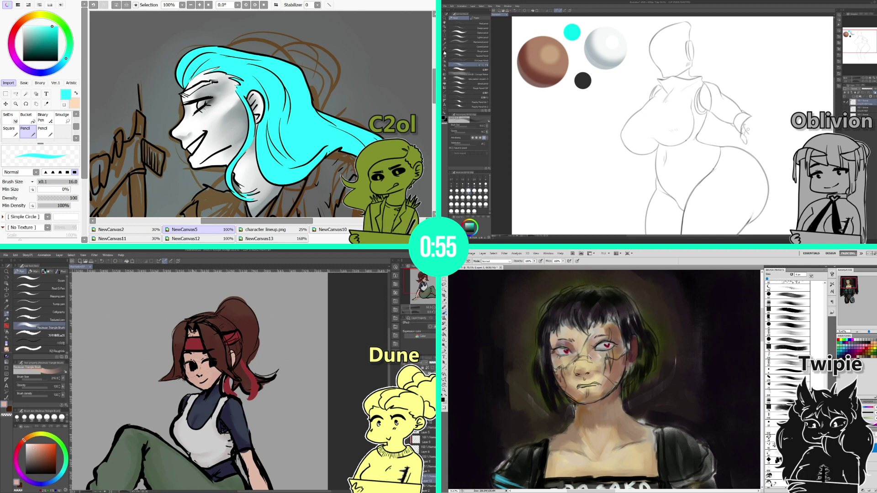
Step: Paint cyan inside the profile character's eyebrow on NewCanvas5
scroll(194, 96, "up", 3)
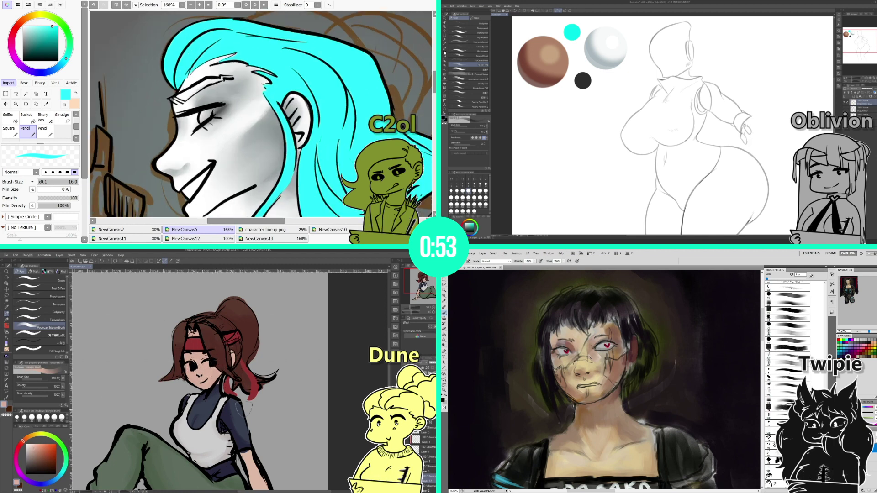
left_click_drag(242, 409, 220, 363)
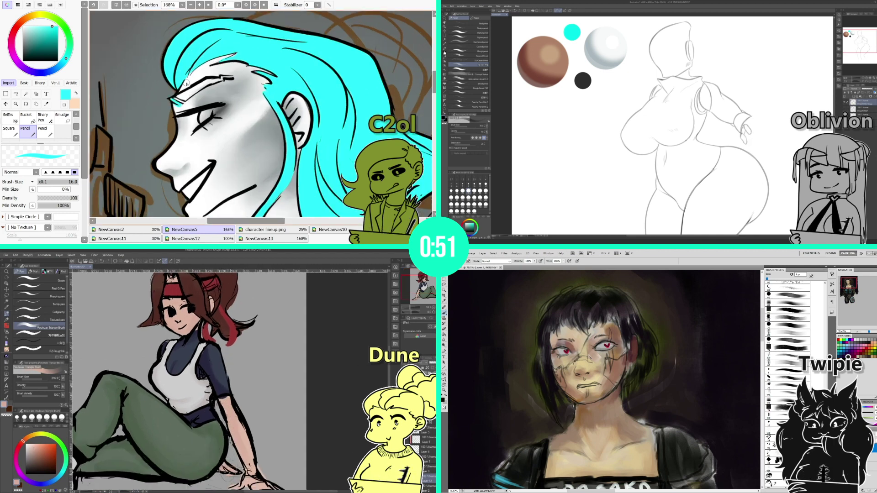
scroll(182, 379, "down", 2)
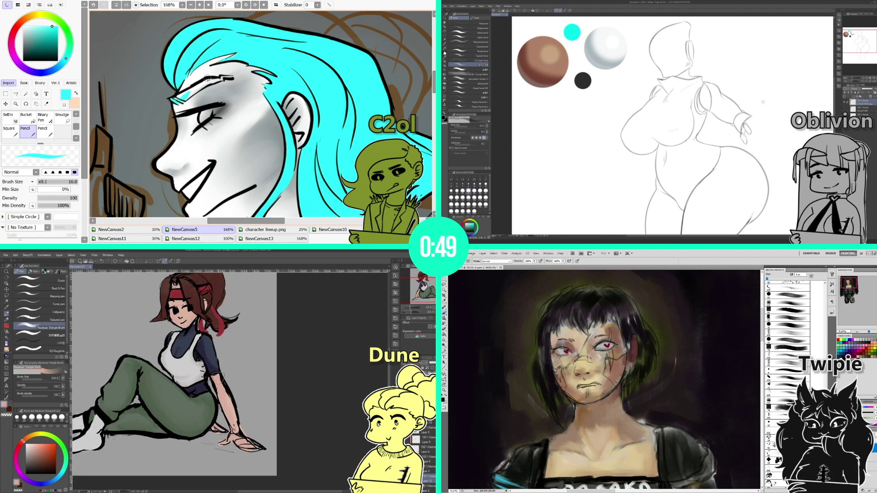
scroll(183, 379, "down", 3)
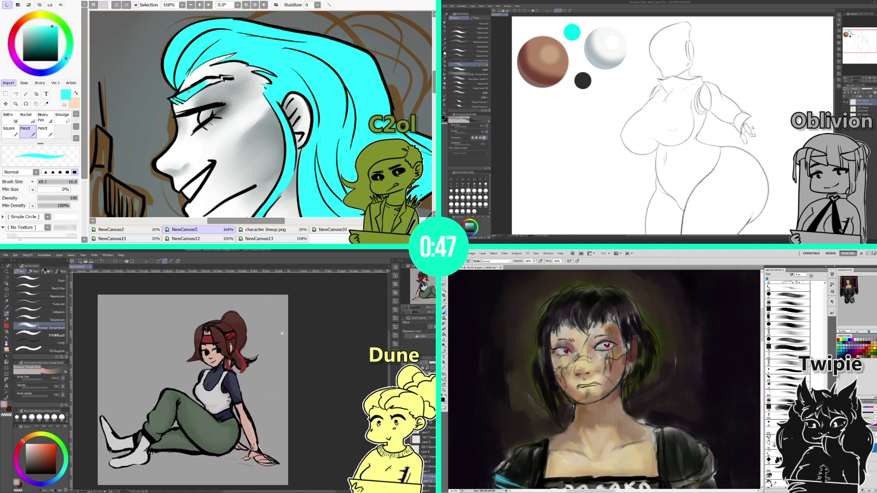
left_click_drag(281, 334, 297, 323)
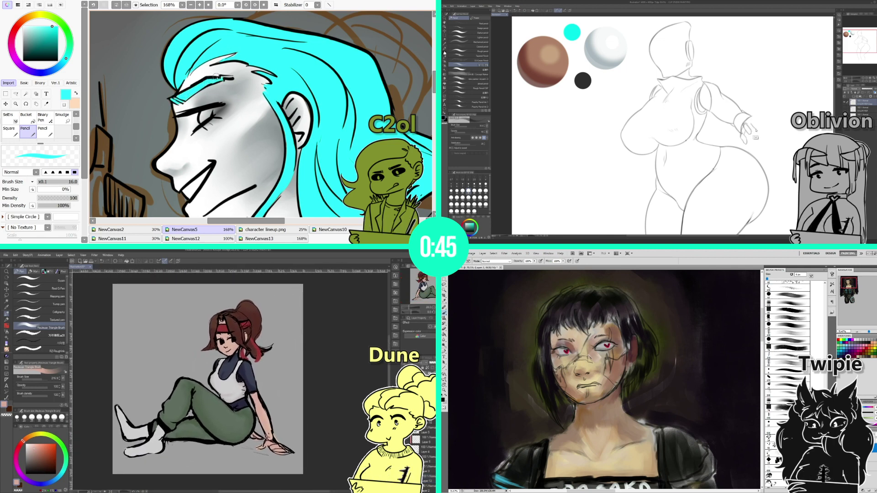
Step: Pick a dark reddish brown and brush shading onto the seated figure's hair, undoing the stray stroke beside the ponytail
left_click(40, 464)
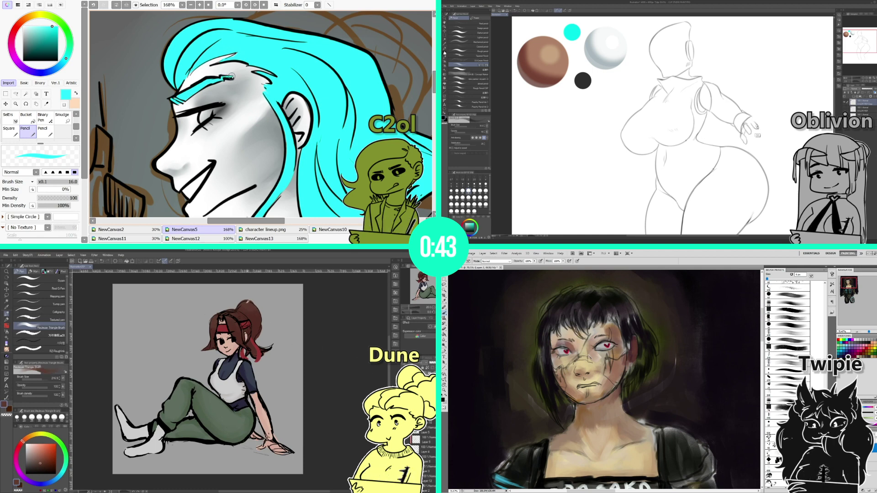
left_click(26, 439)
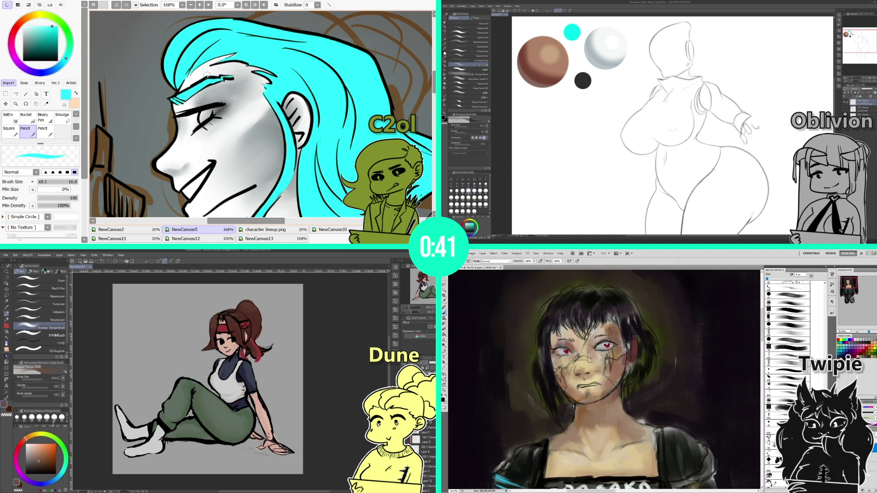
left_click_drag(251, 332, 266, 309)
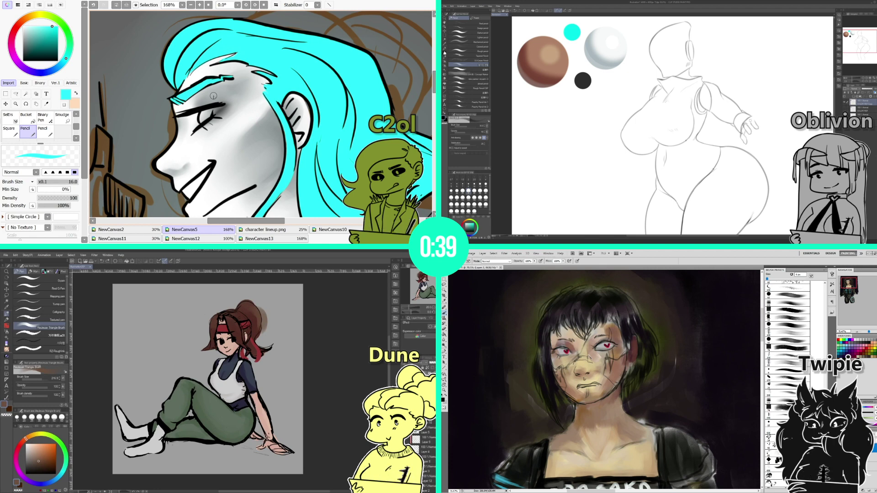
key("ctrl+z")
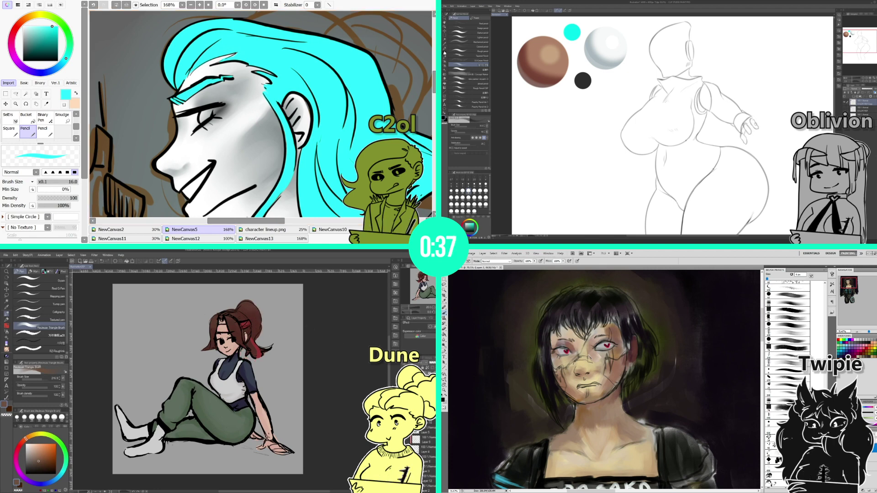
left_click_drag(217, 330, 229, 326)
Step: Compare the black-haired cyborg portrait with the open reference images
key("ctrl+Tab")
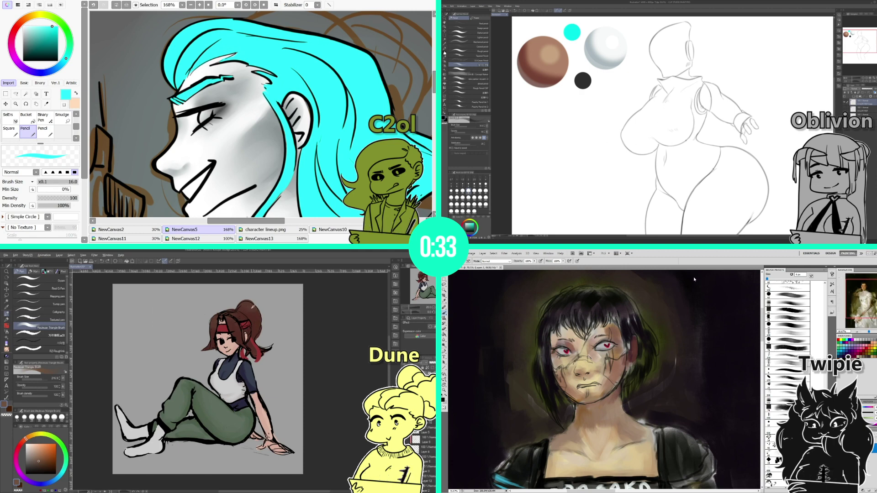
key("ctrl+Tab")
key("ctrl+Tab")
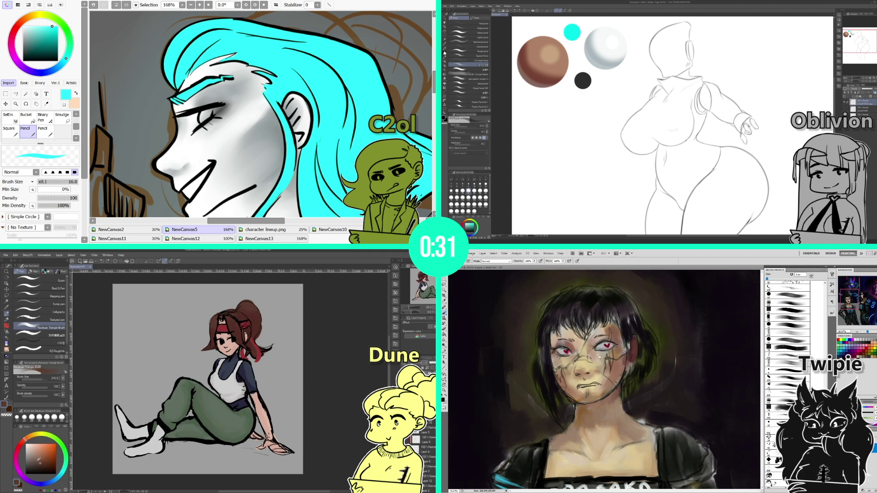
scroll(255, 329, "down", 2)
scroll(256, 329, "up", 3)
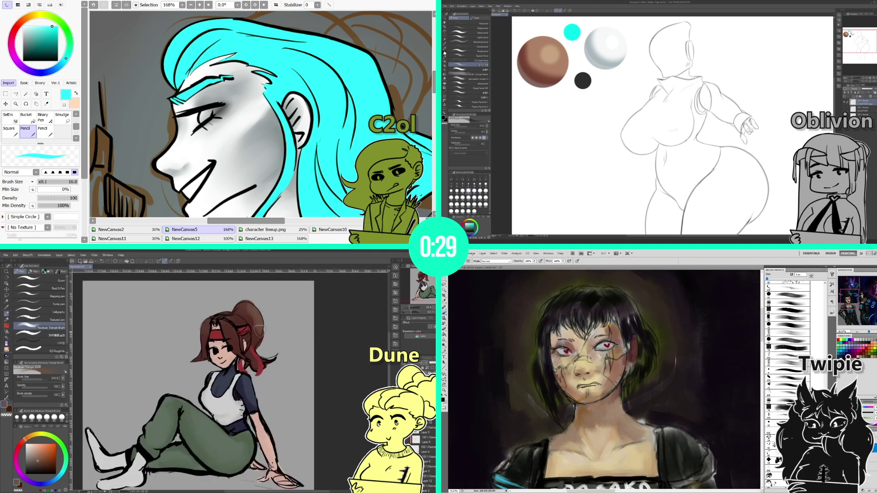
key("ctrl+Tab")
Step: Lasso the outstretched hand on the body sketch, adjust its position at the wrist, deselect it and return to the pencil brush
left_click(445, 35)
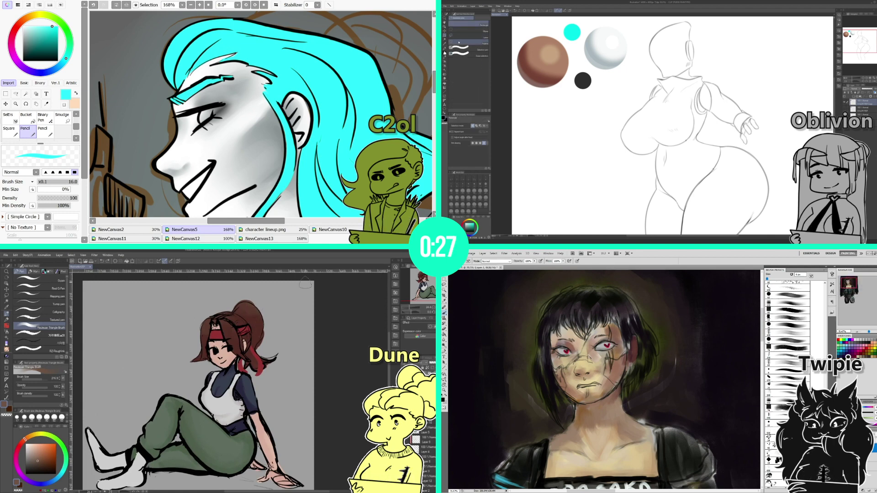
left_click(459, 42)
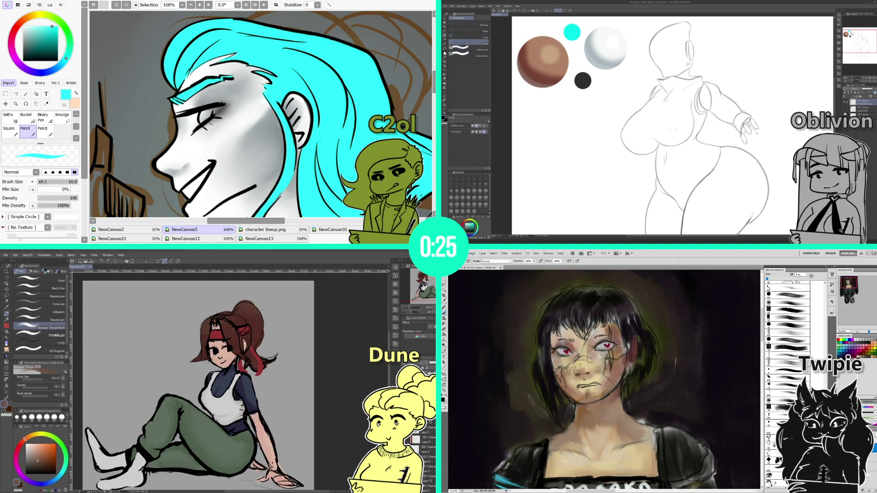
scroll(181, 410, "down", 1)
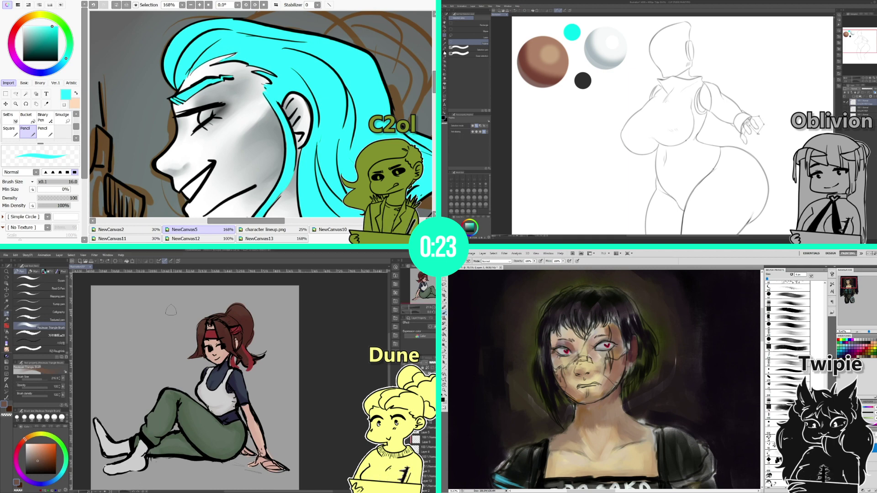
mouse_move(740, 119)
left_mouse_down()
mouse_move(758, 135)
mouse_move(755, 118)
left_mouse_up()
key("k")
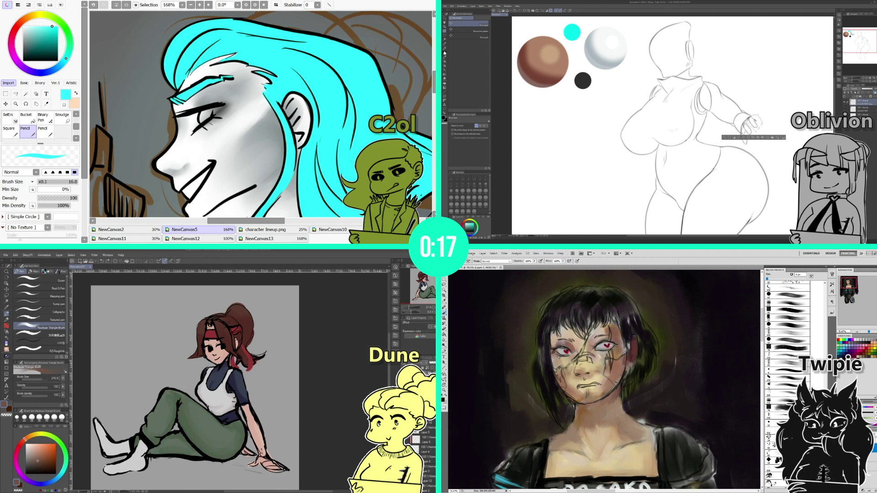
key("m")
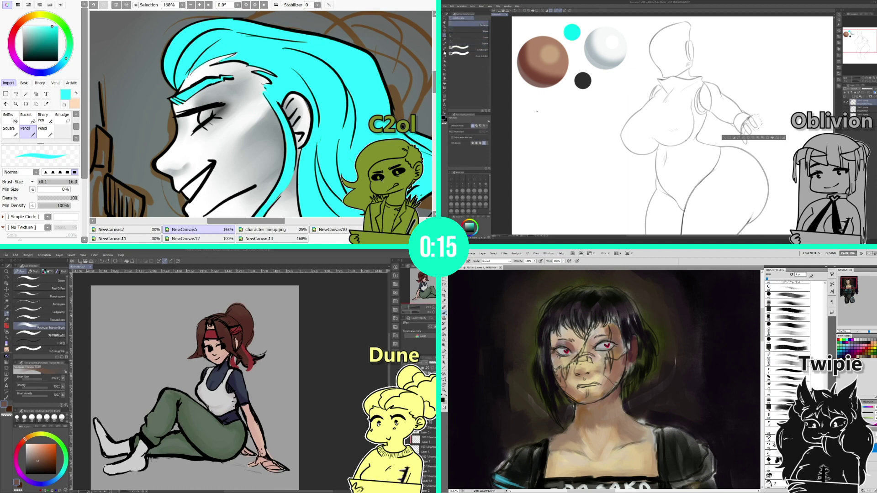
key("ctrl+d")
key("p")
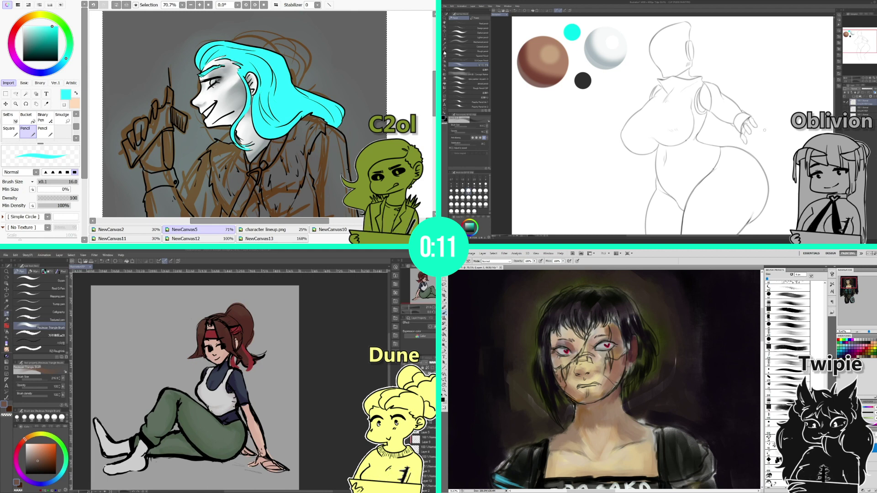
Step: Pick a muted reddish brown and bucket-fill the cyan hair on NewCanvas5
left_click(24, 21)
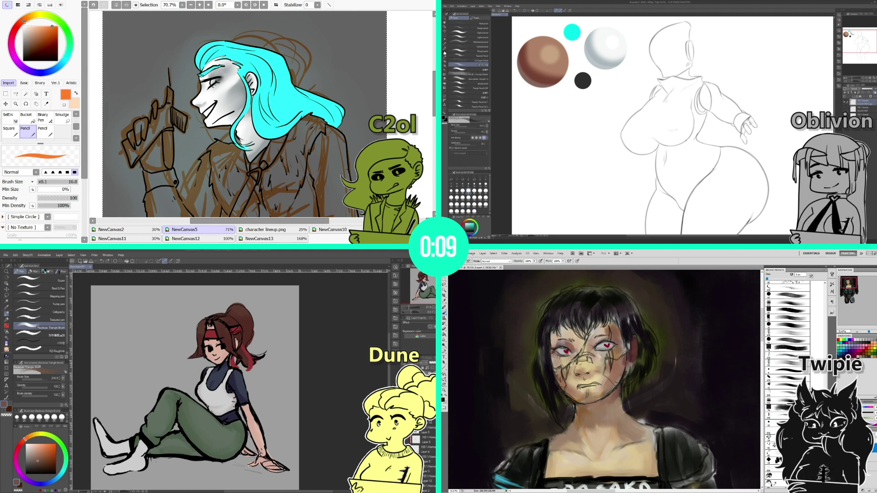
left_click_drag(23, 21, 18, 25)
left_click(31, 37)
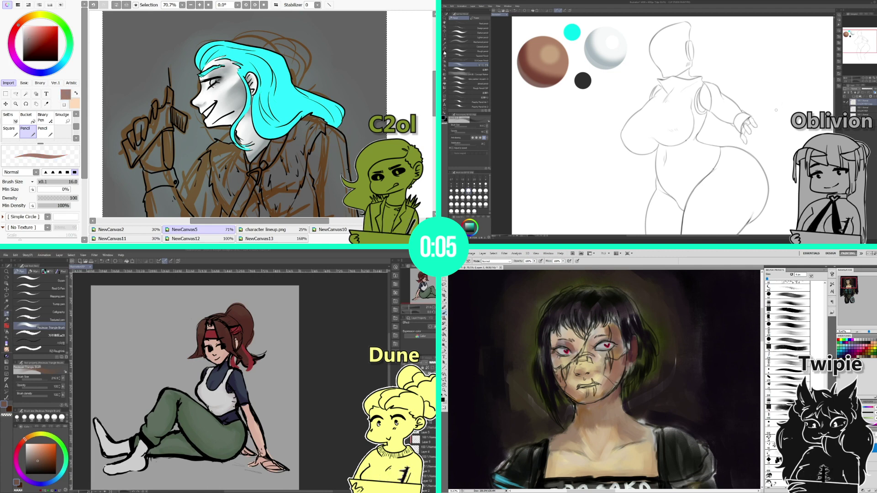
left_click(26, 117)
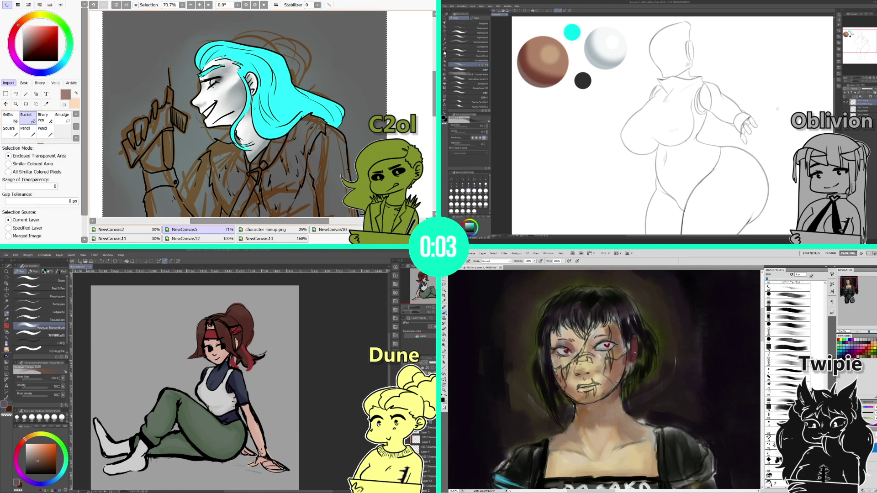
left_click(264, 104)
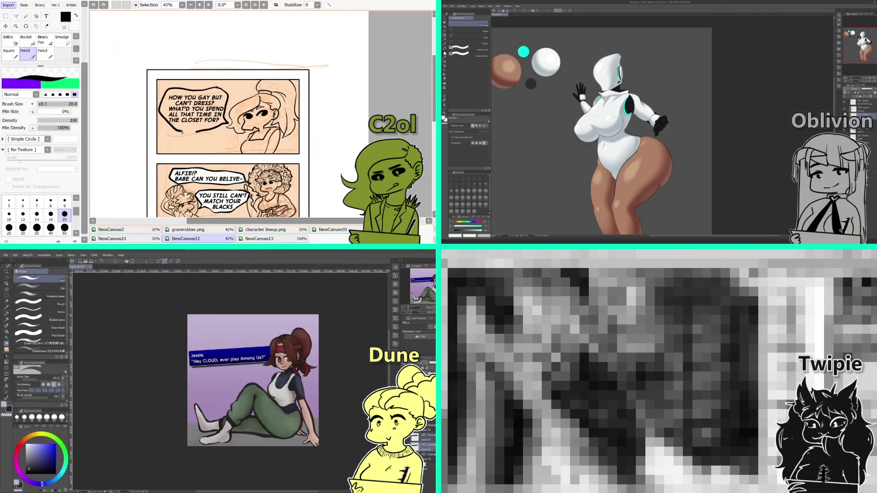
Step: Bring up the graverobber.png artwork for viewing
left_click(194, 230)
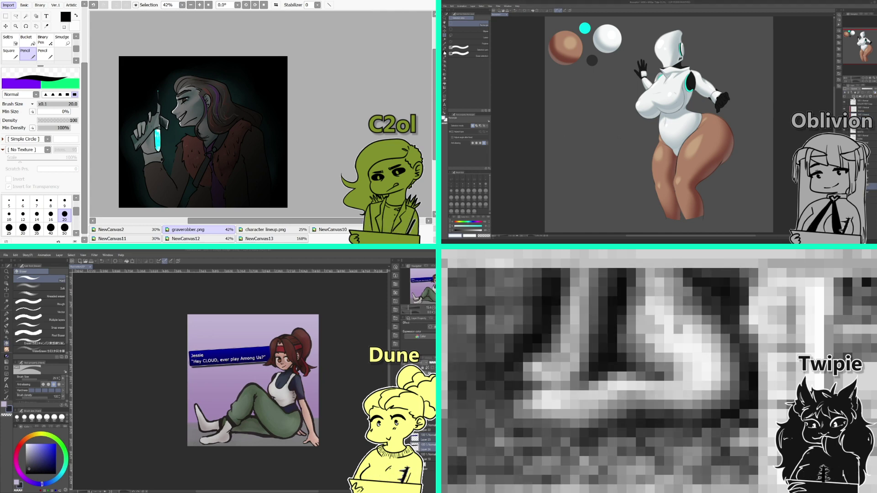
key("i")
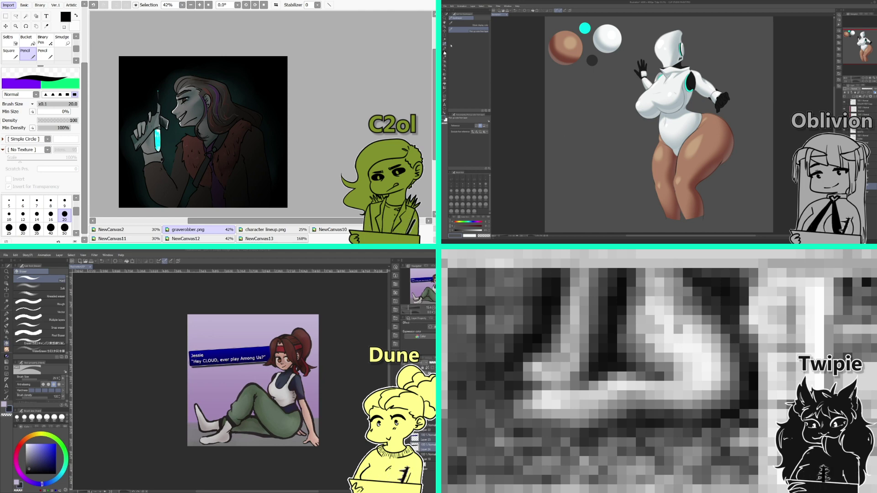
key("b")
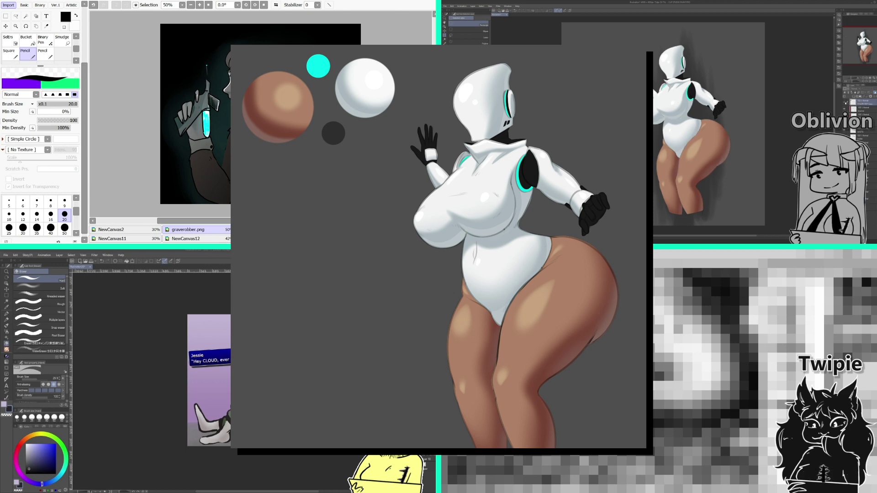
Step: Clear the rectangular selection around the robot figure and bring back the grey background and the colour reference spheres
left_click(468, 26)
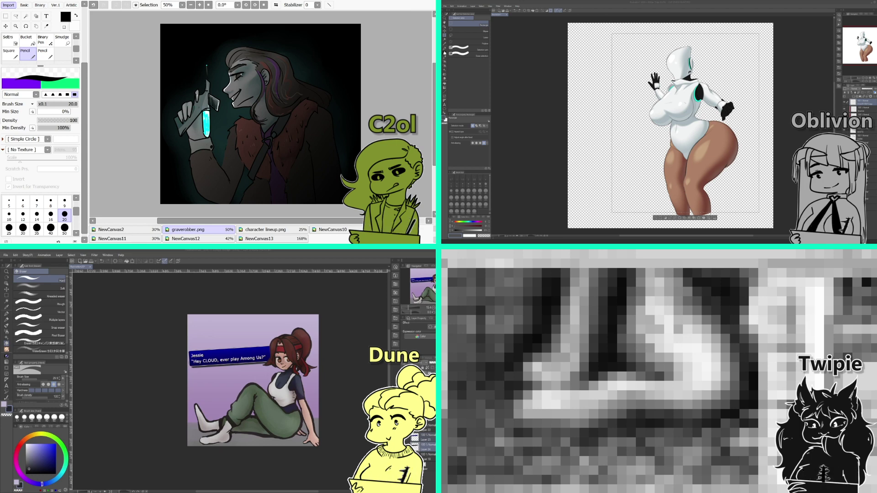
key("ctrl+d")
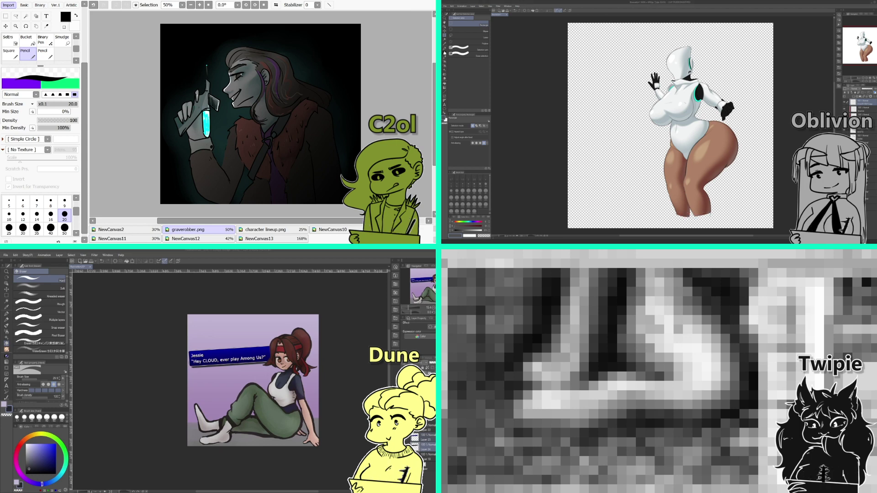
key("alt+BackSpace")
key("ctrl+v")
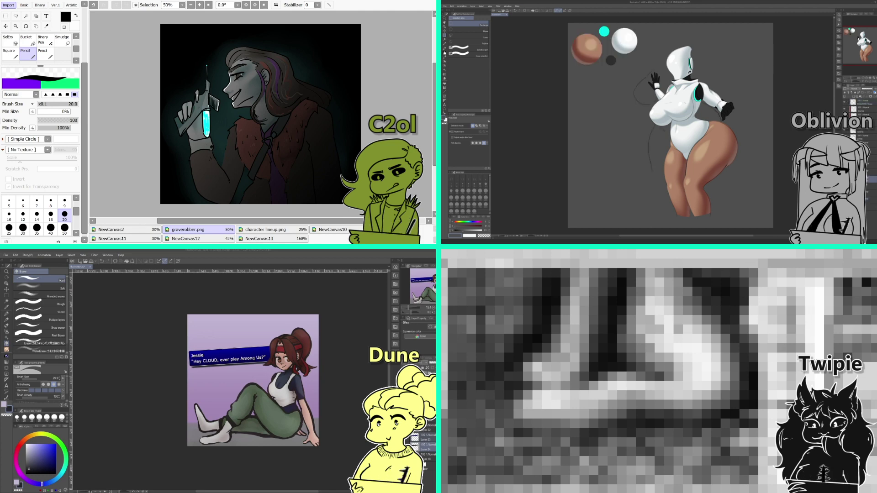
left_click(470, 37)
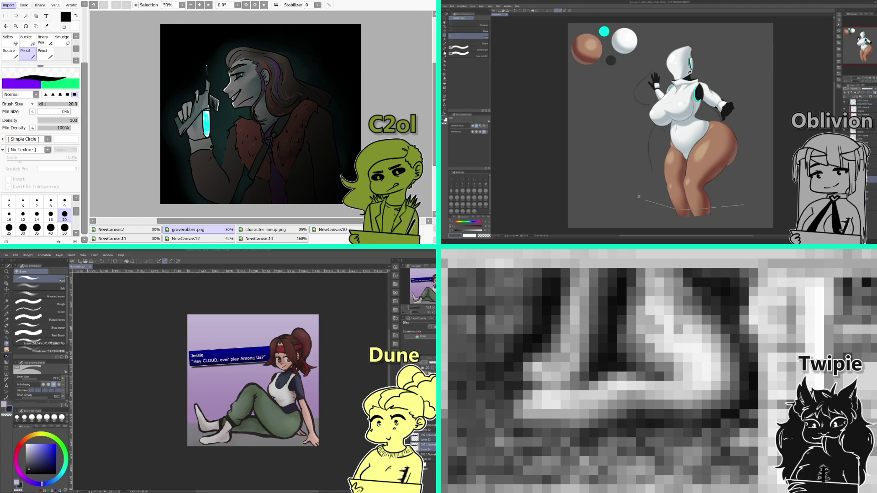
mouse_move(606, 86)
left_mouse_down()
mouse_move(701, 36)
mouse_move(777, 164)
left_mouse_up()
key("ctrl+d")
left_click(471, 25)
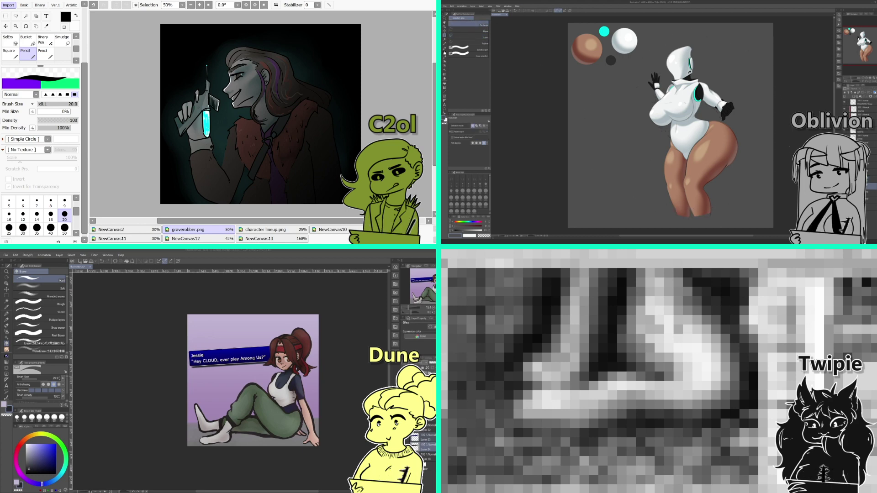